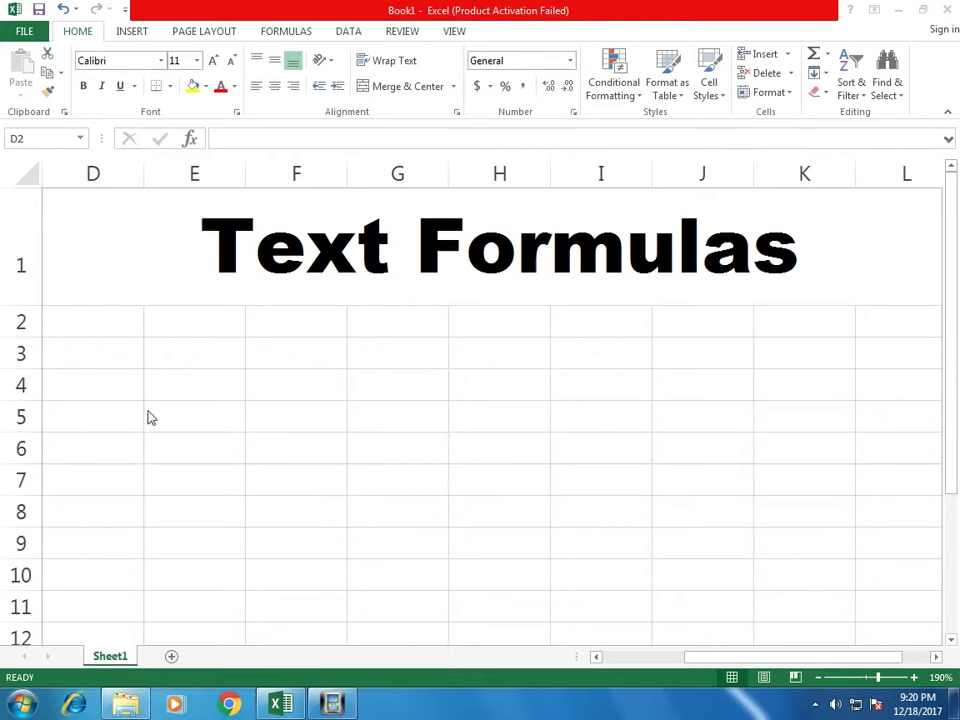
Step: Enter =UPPER("voice") in D2 so it shows VOICE, then check the formula
{"action": "left_click_drag", "start_coordinate": [104, 334], "coordinate": [100, 575]}
{"action": "left_click", "coordinate": [112, 333]}
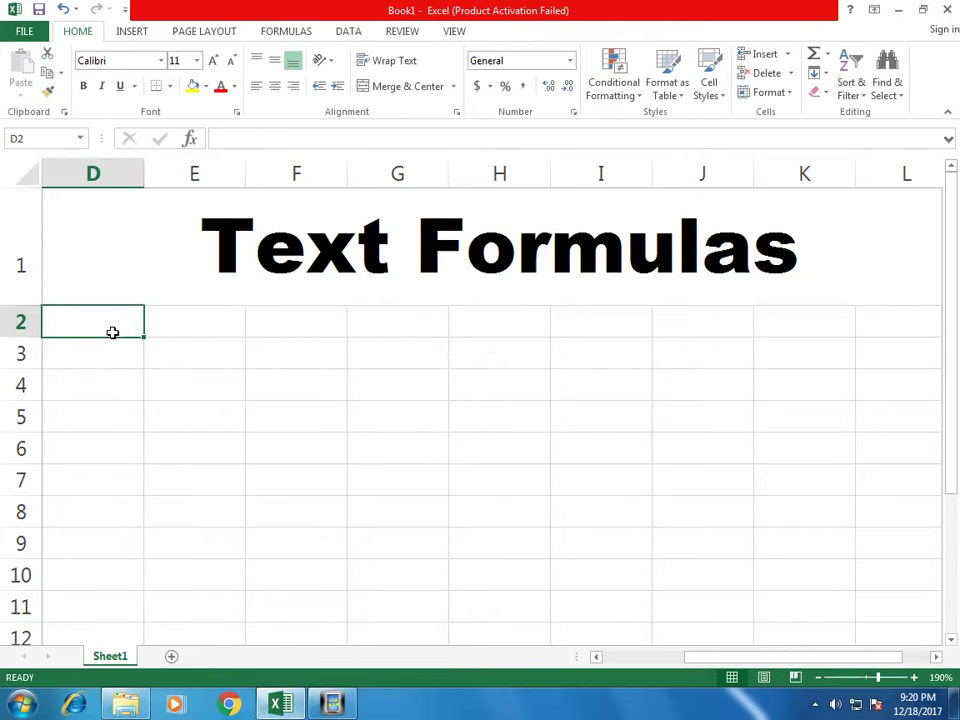
{"action": "type", "text": "=upper"}
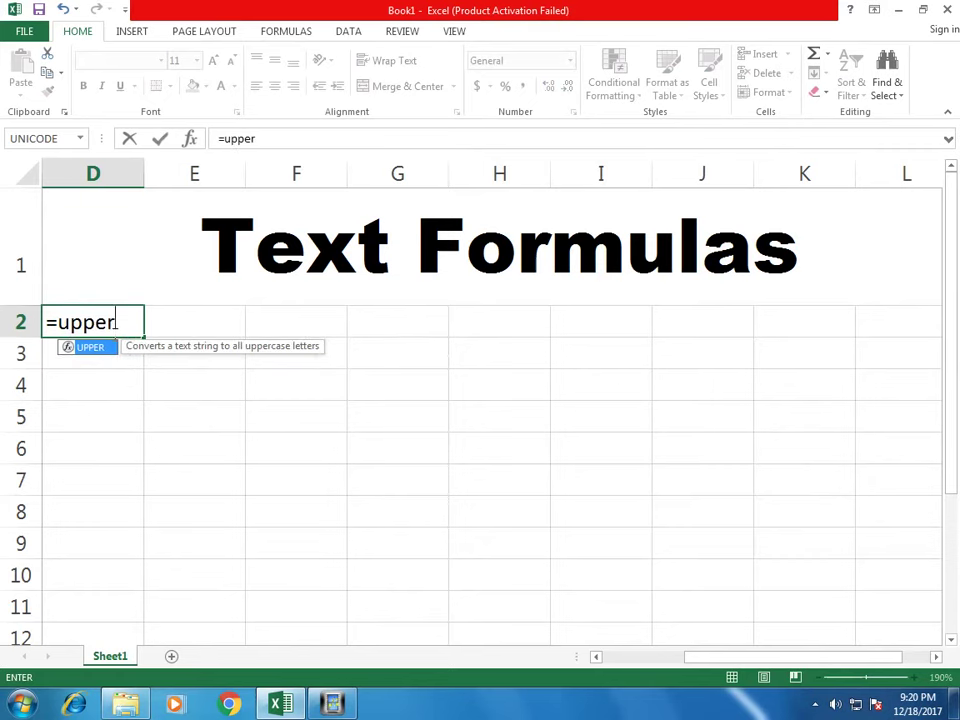
{"action": "type", "text": "\""}
{"action": "key", "text": "BackSpace"}
{"action": "type", "text": "("}
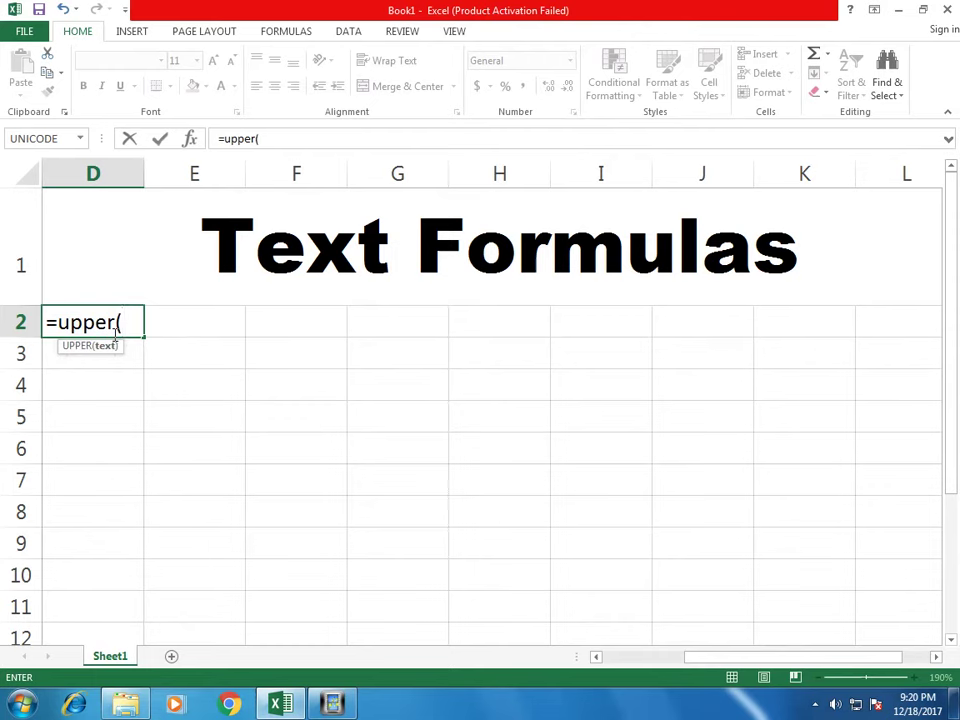
{"action": "type", "text": "\"voice\")"}
{"action": "key", "text": "Return"}
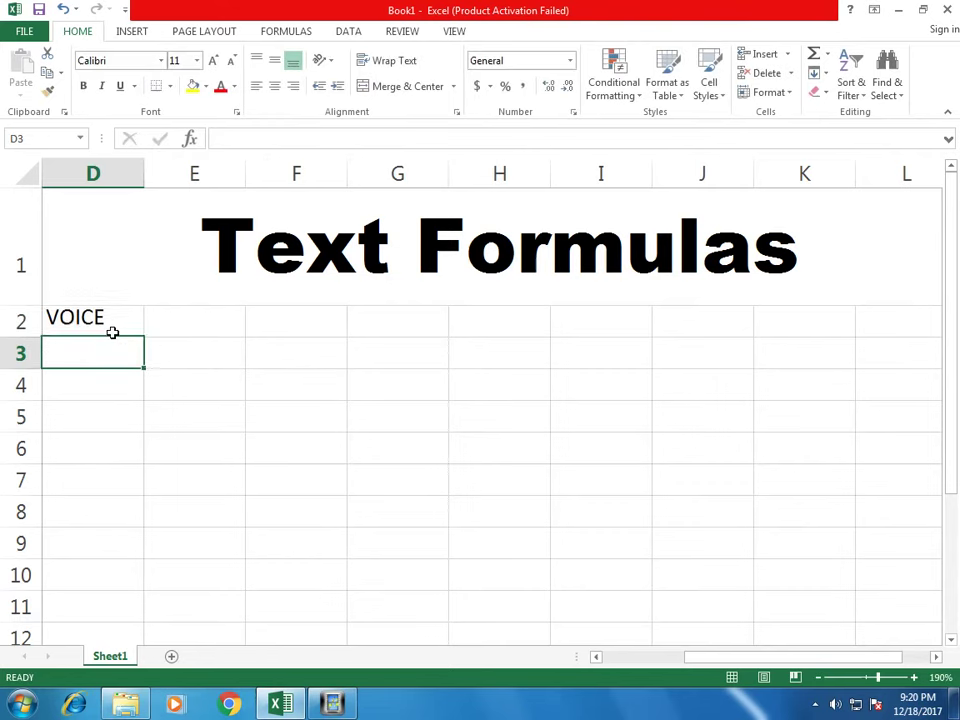
{"action": "left_click", "coordinate": [113, 333]}
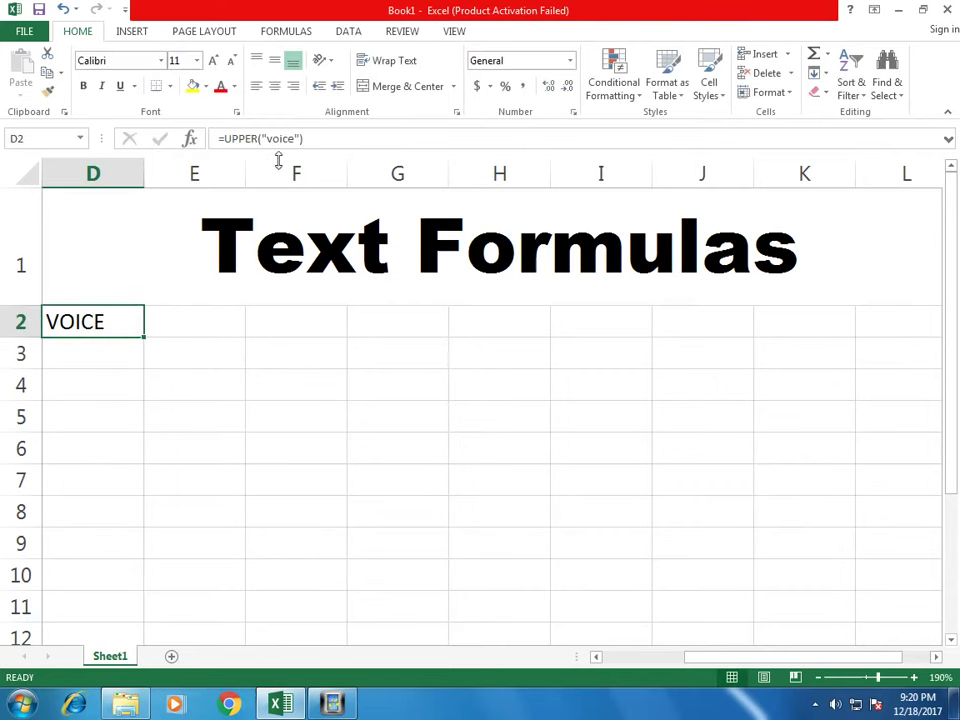
{"action": "left_click", "coordinate": [102, 368]}
Step: Enter =LOWER("VOICE") in D3 so it displays voice, then check the formula
{"action": "type", "text": "=lower"}
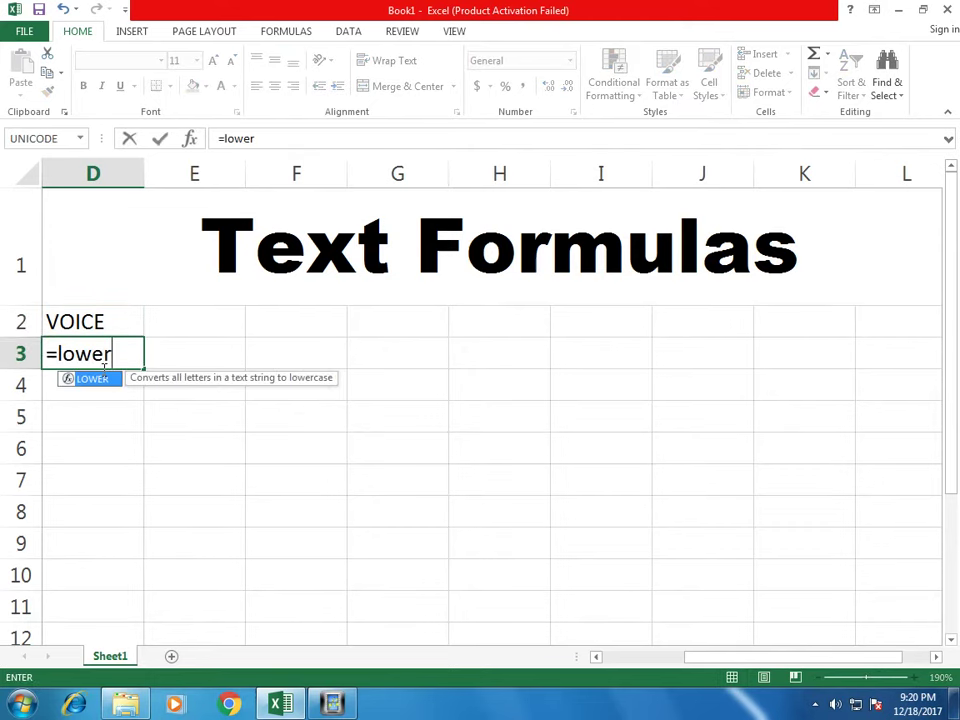
{"action": "type", "text": "(\"VOICE\")"}
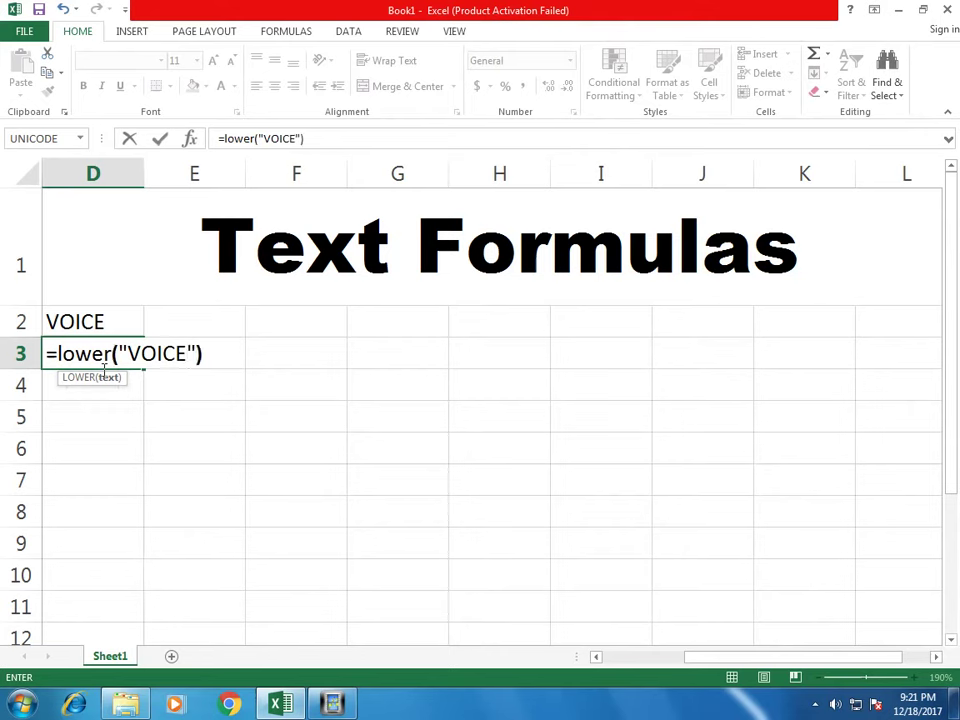
{"action": "key", "text": "Return"}
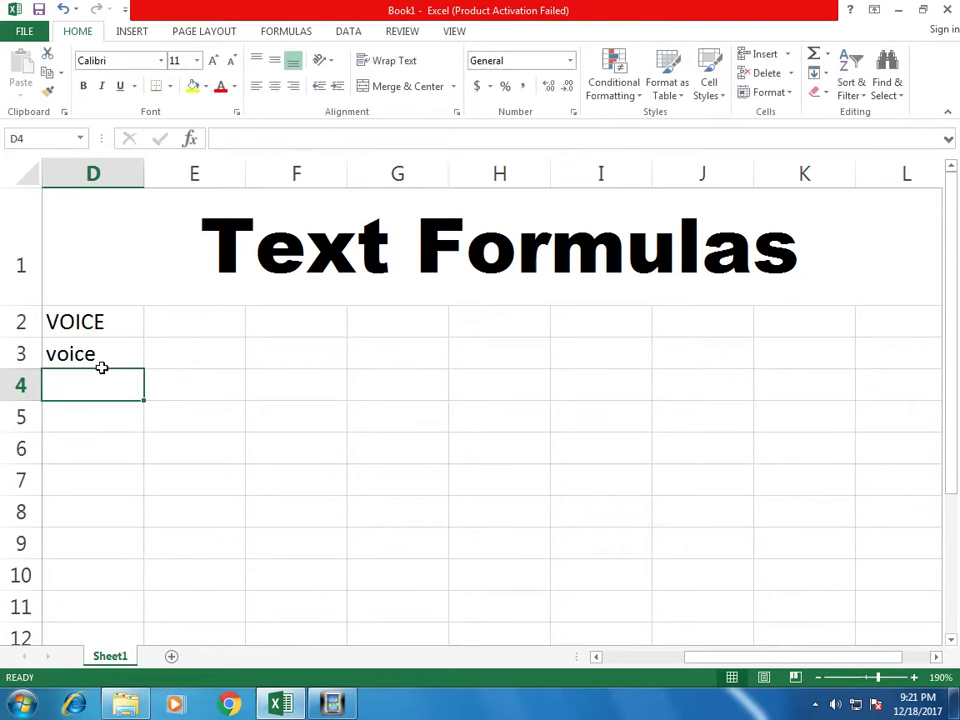
{"action": "left_click", "coordinate": [104, 360]}
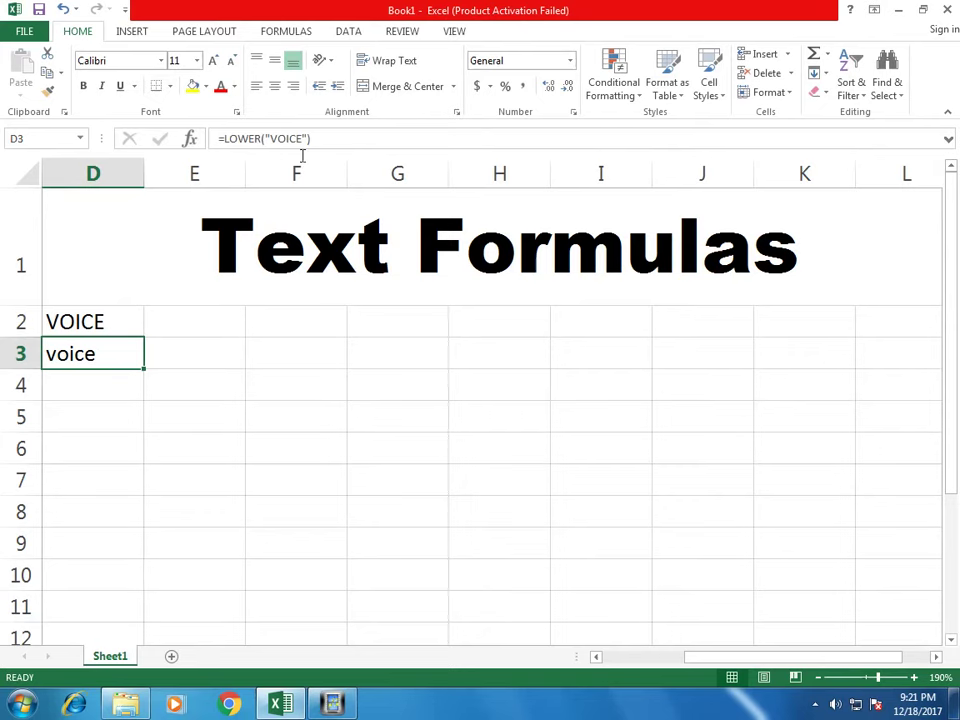
{"action": "left_click", "coordinate": [96, 390]}
Step: Enter =LEFT("voice",2) in D4 to show vo, then check the formula
{"action": "type", "text": "="}
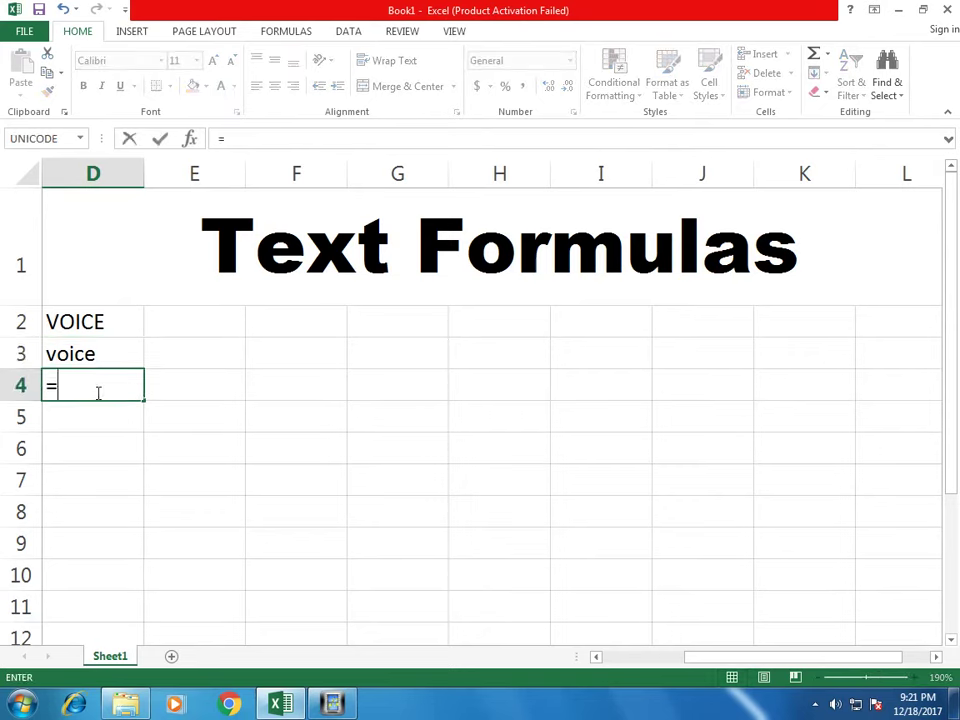
{"action": "type", "text": "l"}
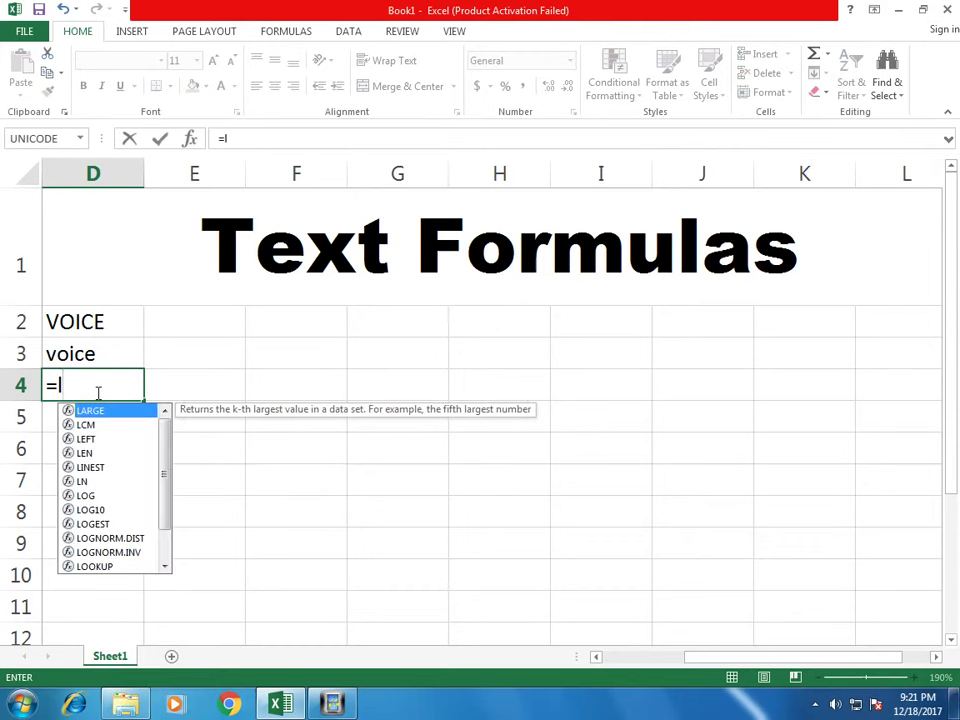
{"action": "type", "text": "eft"}
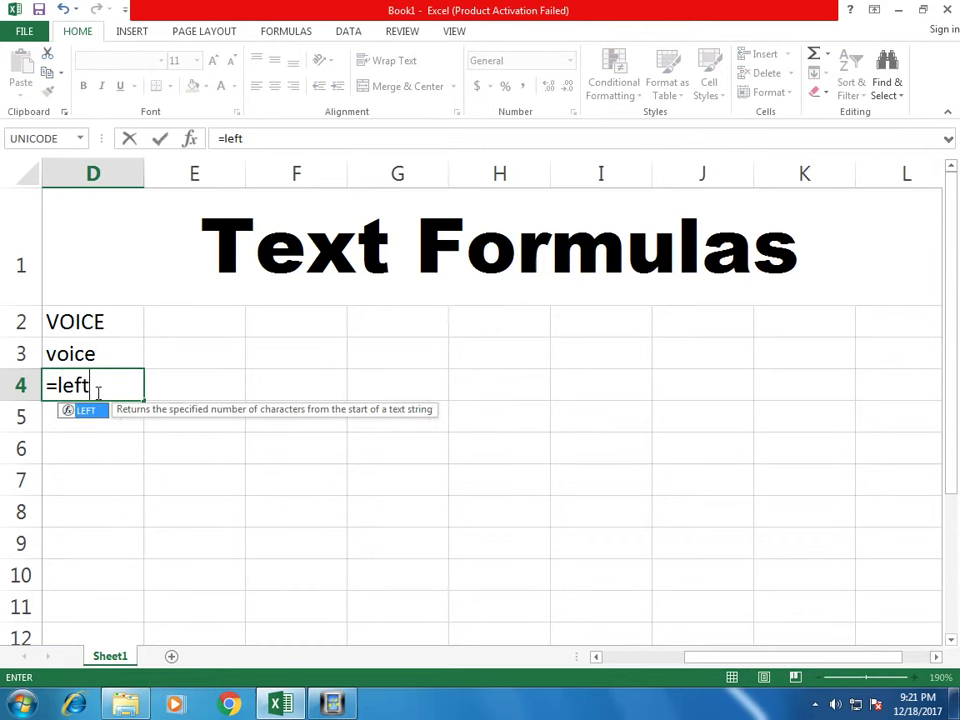
{"action": "type", "text": "(\""}
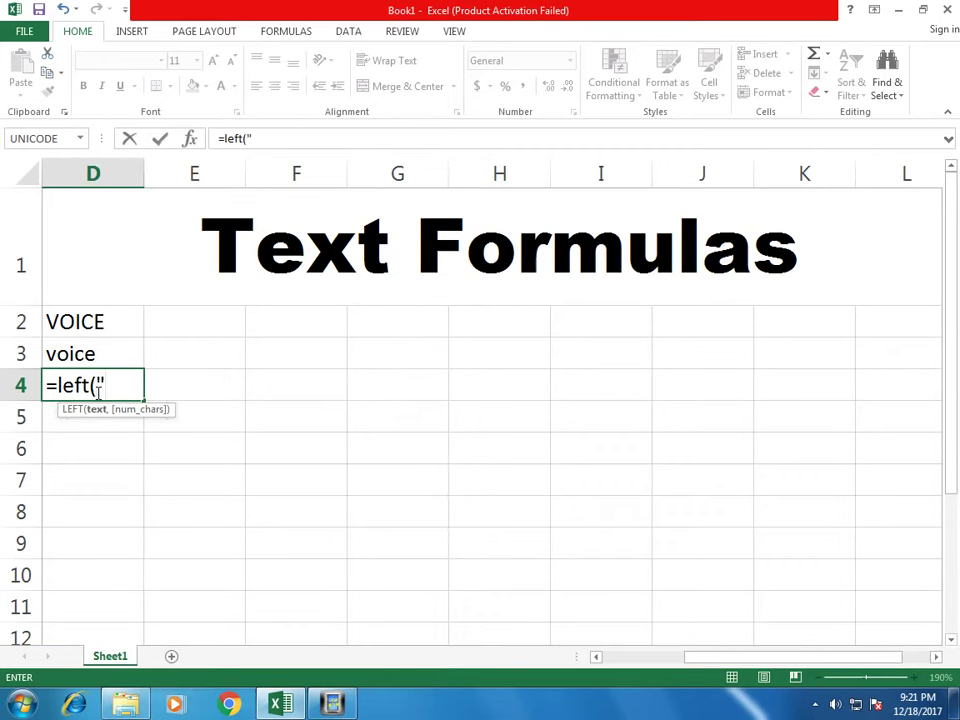
{"action": "type", "text": "voice\""}
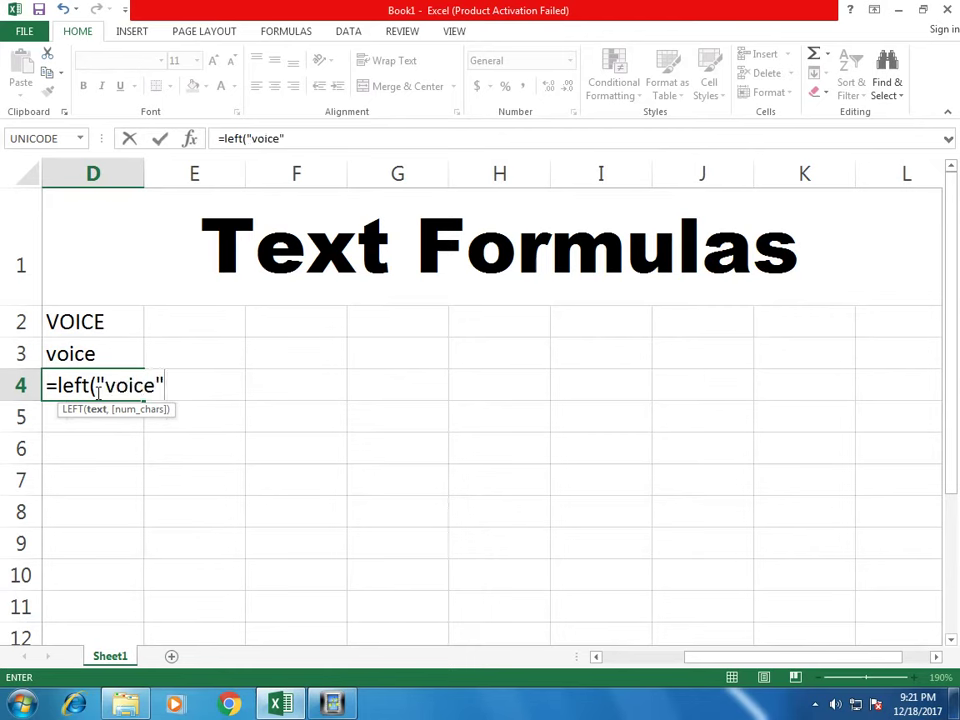
{"action": "type", "text": ","}
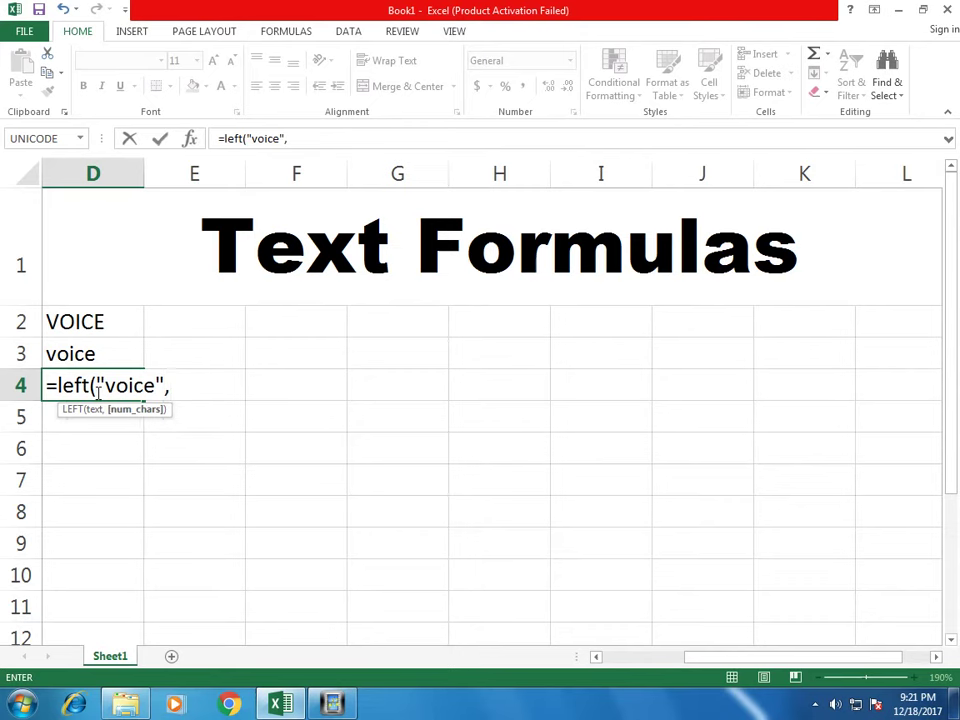
{"action": "type", "text": "2)"}
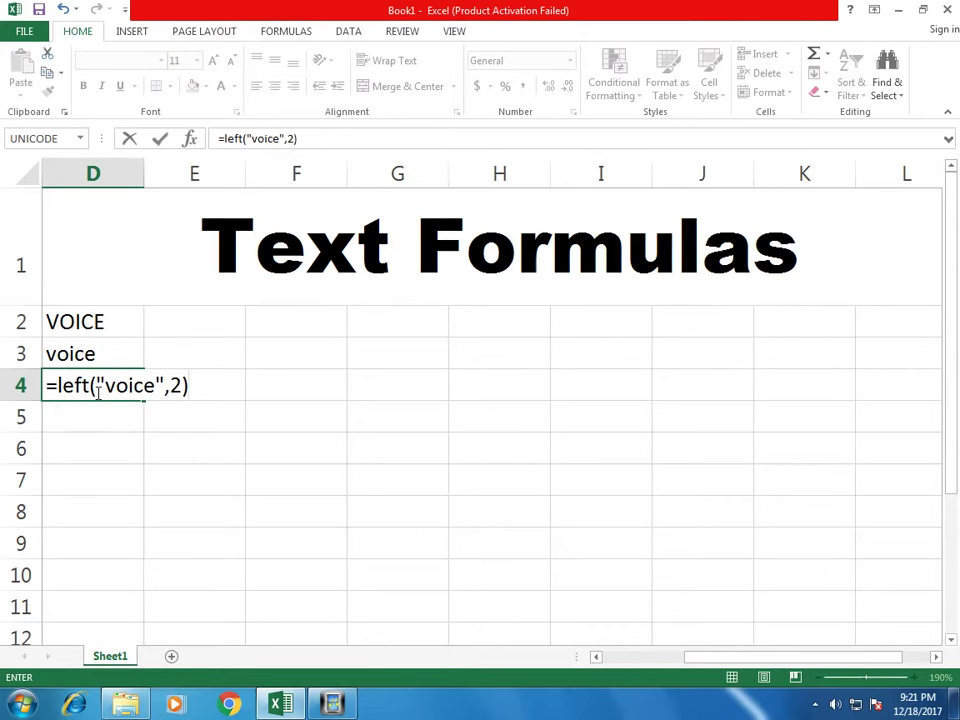
{"action": "key", "text": "Return"}
{"action": "left_click", "coordinate": [96, 390]}
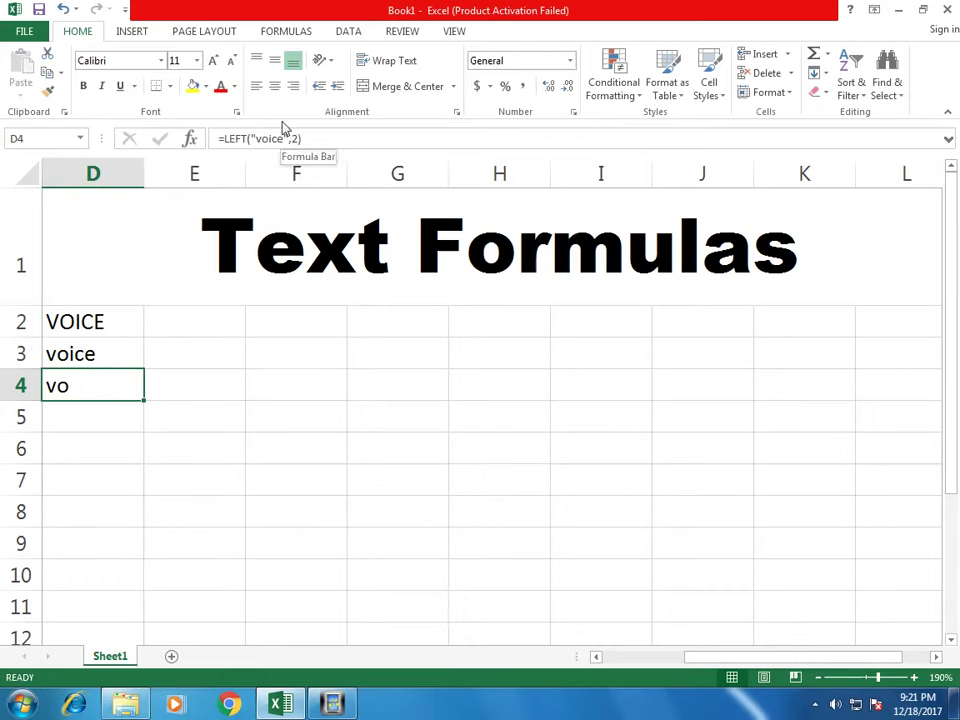
{"action": "left_click", "coordinate": [86, 421]}
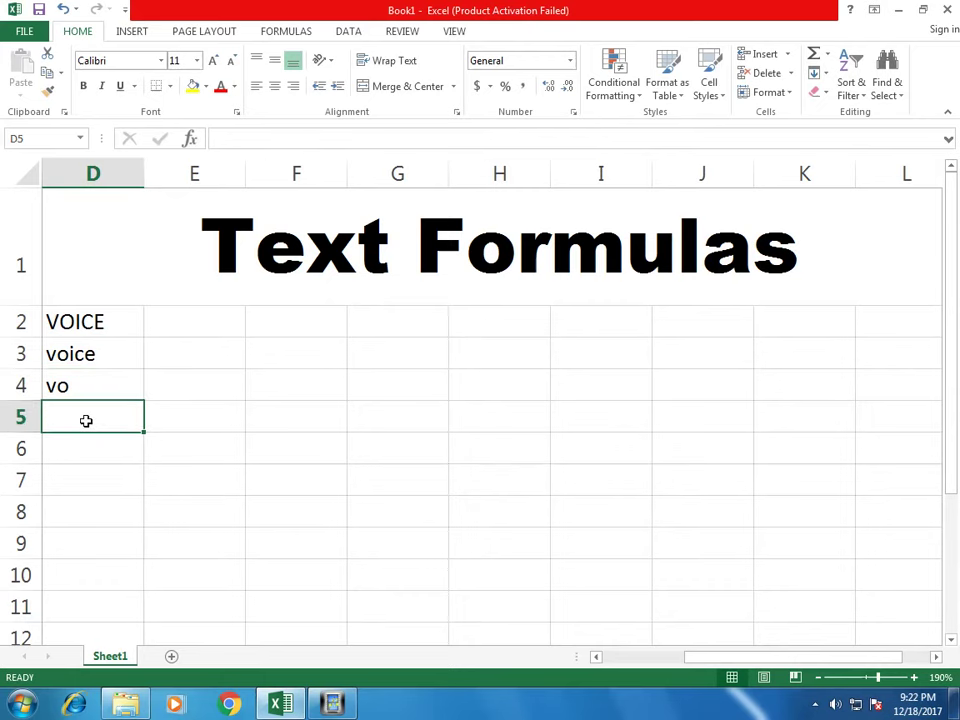
Step: Enter =RIGHT("voice",3) in D5 to show ice, then check the formula
{"action": "type", "text": "="}
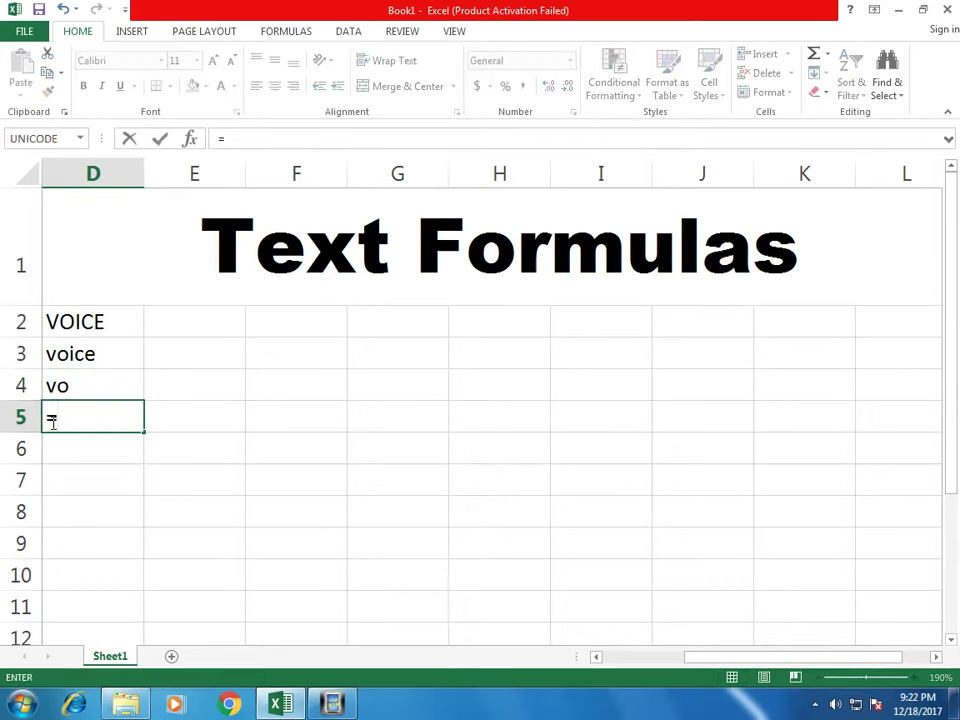
{"action": "type", "text": "right"}
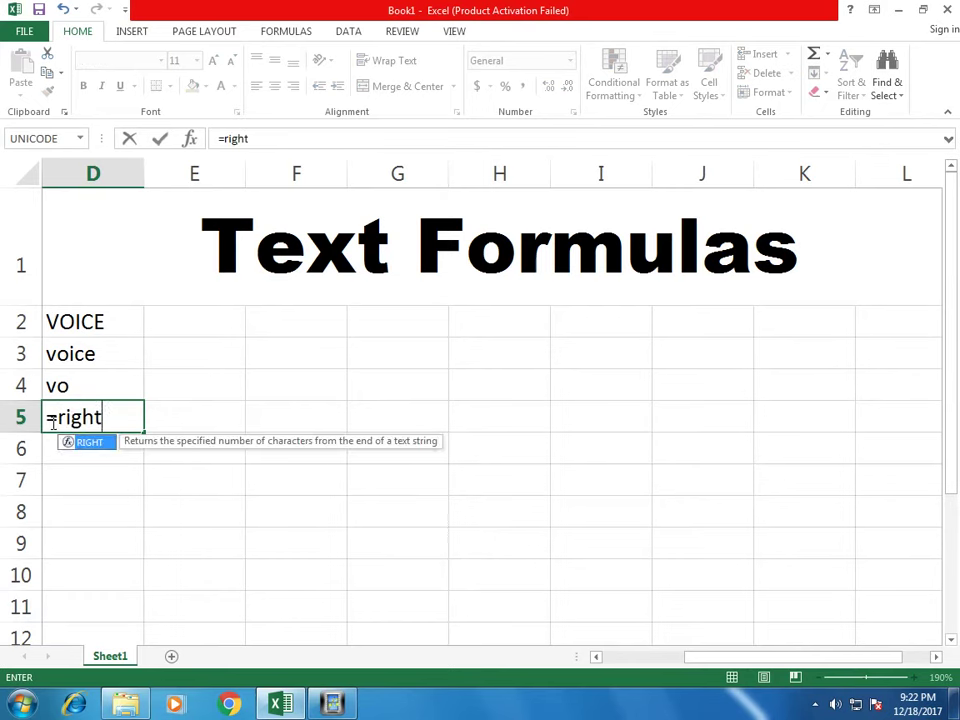
{"action": "type", "text": "(\"voice\""}
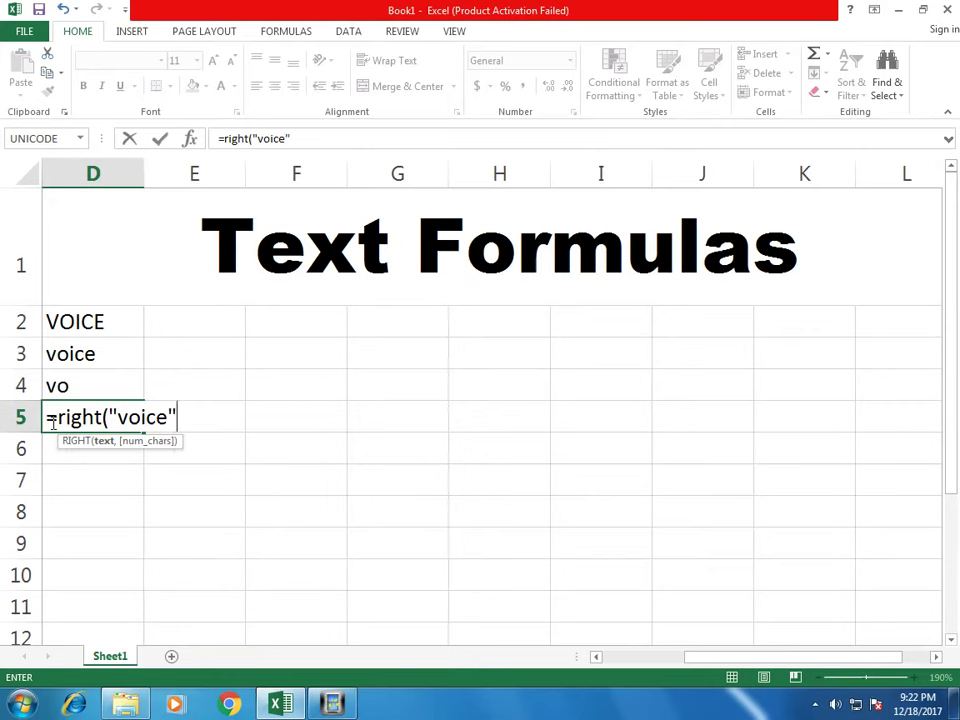
{"action": "type", "text": ",3"}
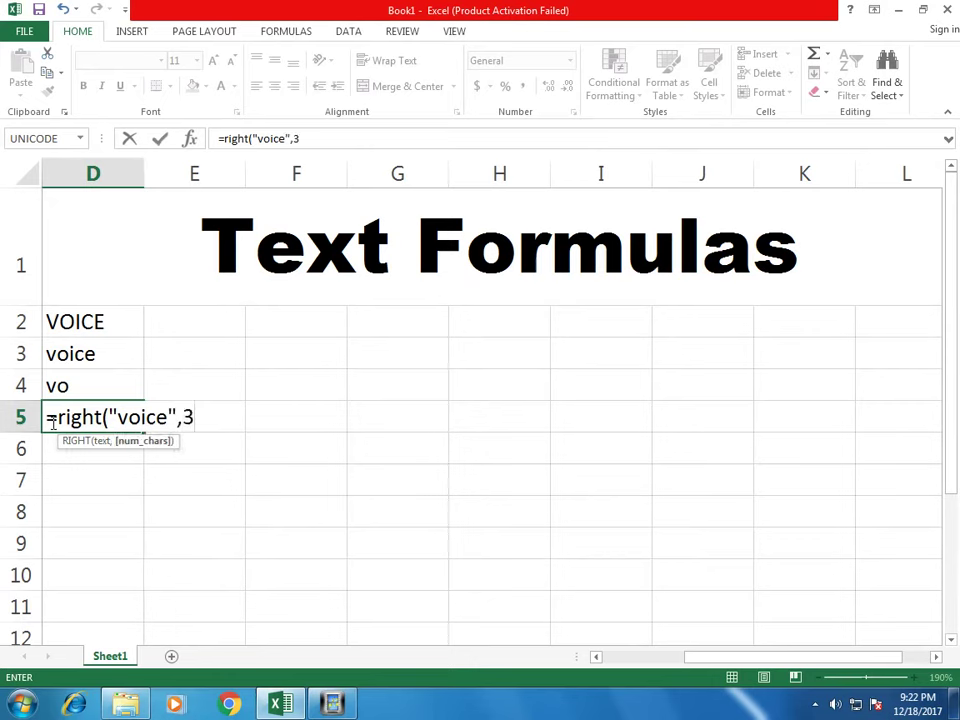
{"action": "type", "text": ")"}
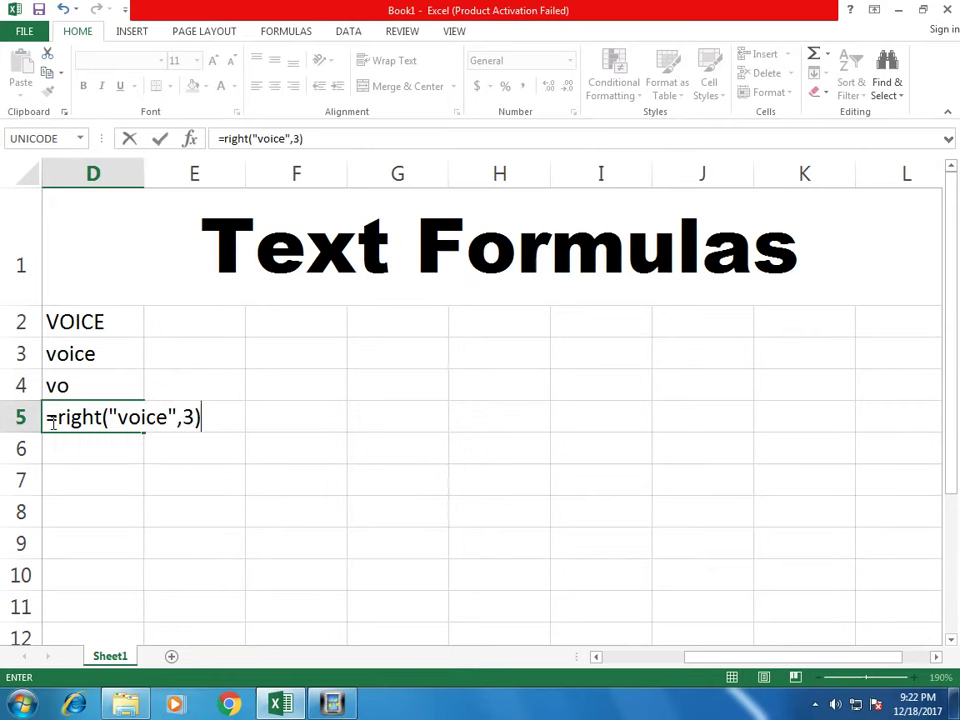
{"action": "key", "text": "Return"}
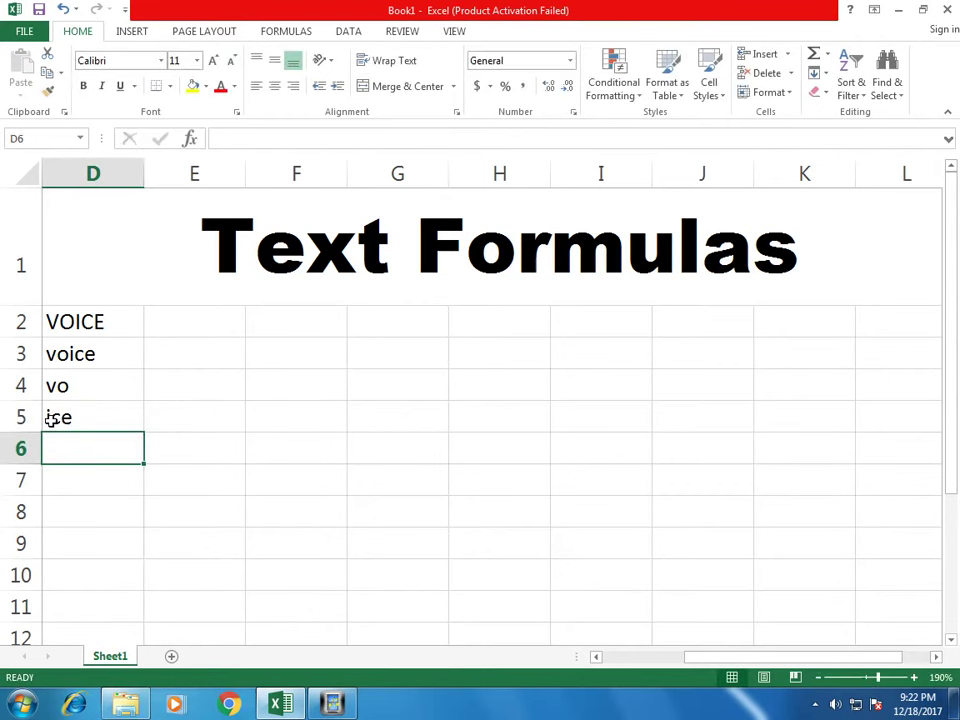
{"action": "left_click", "coordinate": [51, 418]}
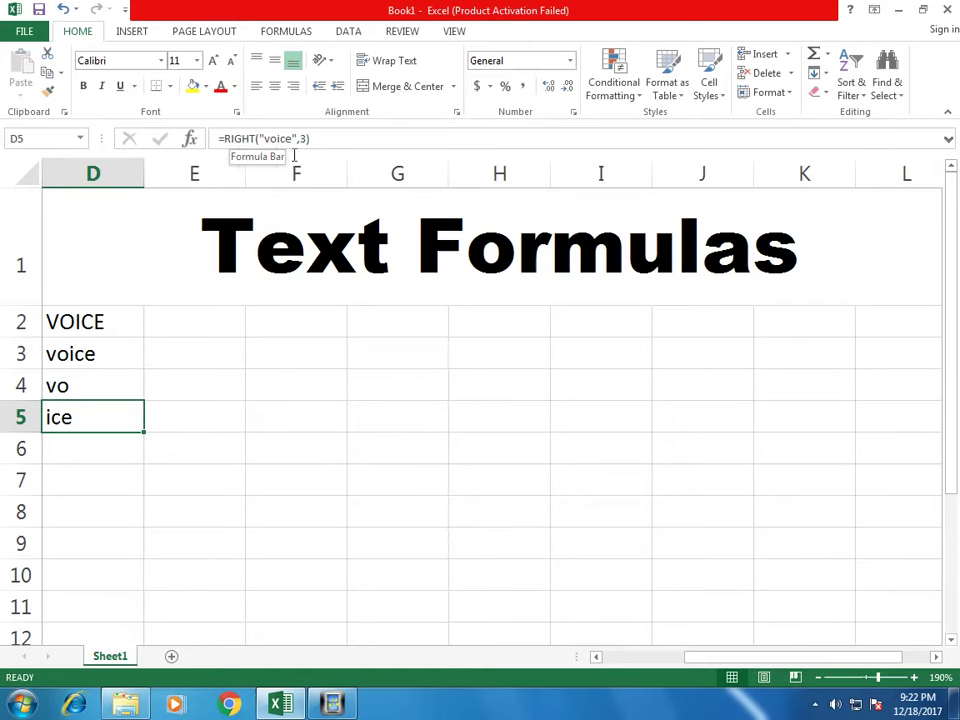
{"action": "left_click", "coordinate": [66, 452]}
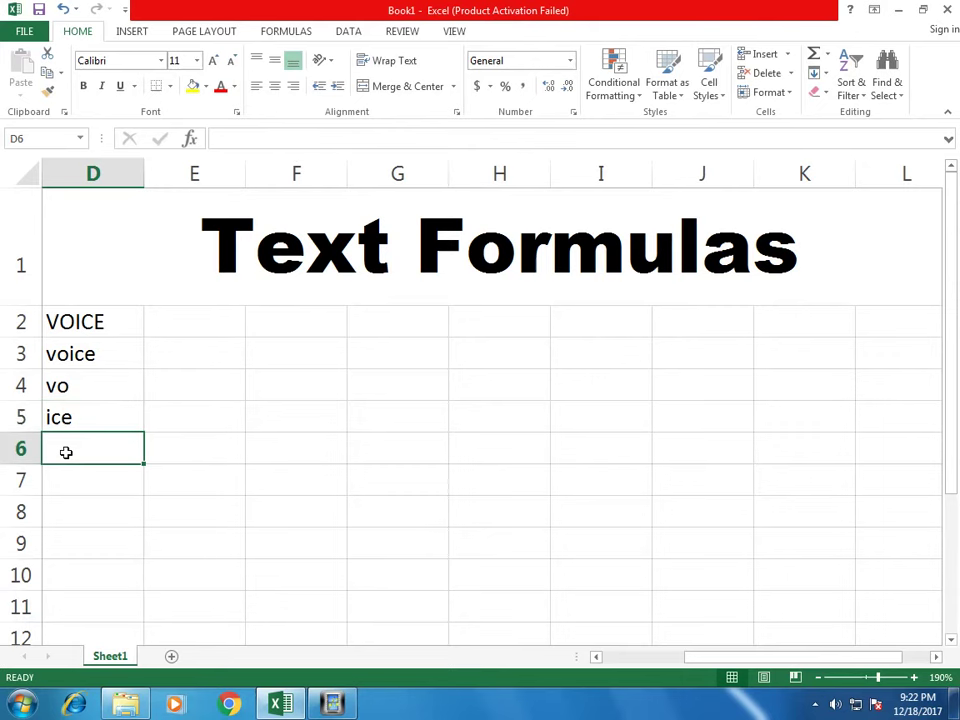
Step: Enter =MID("voice",2,3) in D6 to show oic, then check the formula
{"action": "type", "text": "=mid"}
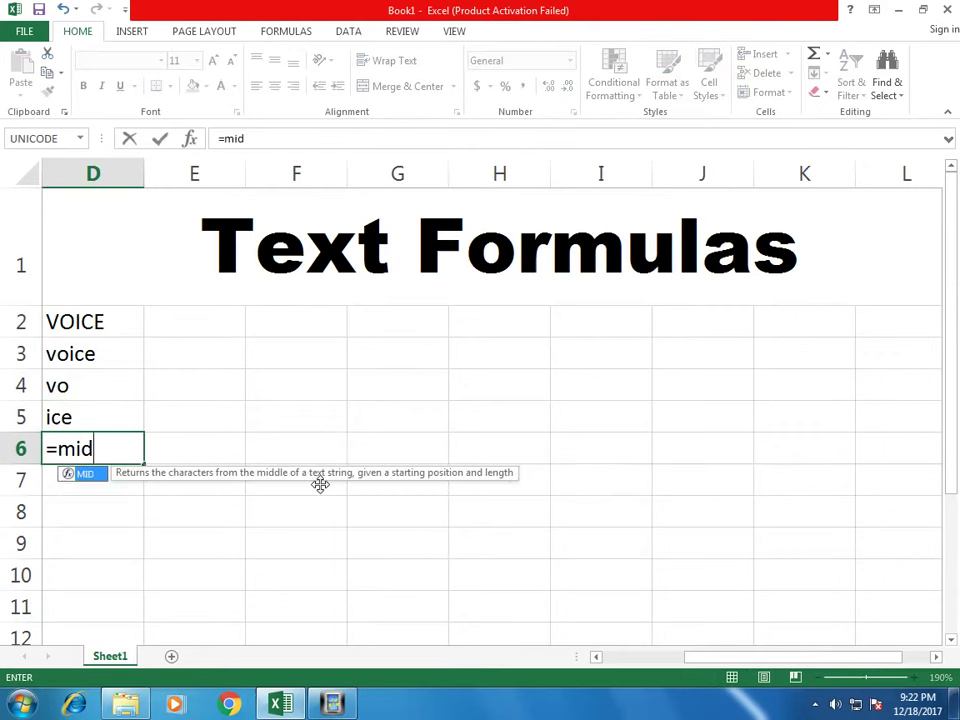
{"action": "type", "text": "(\"voice\""}
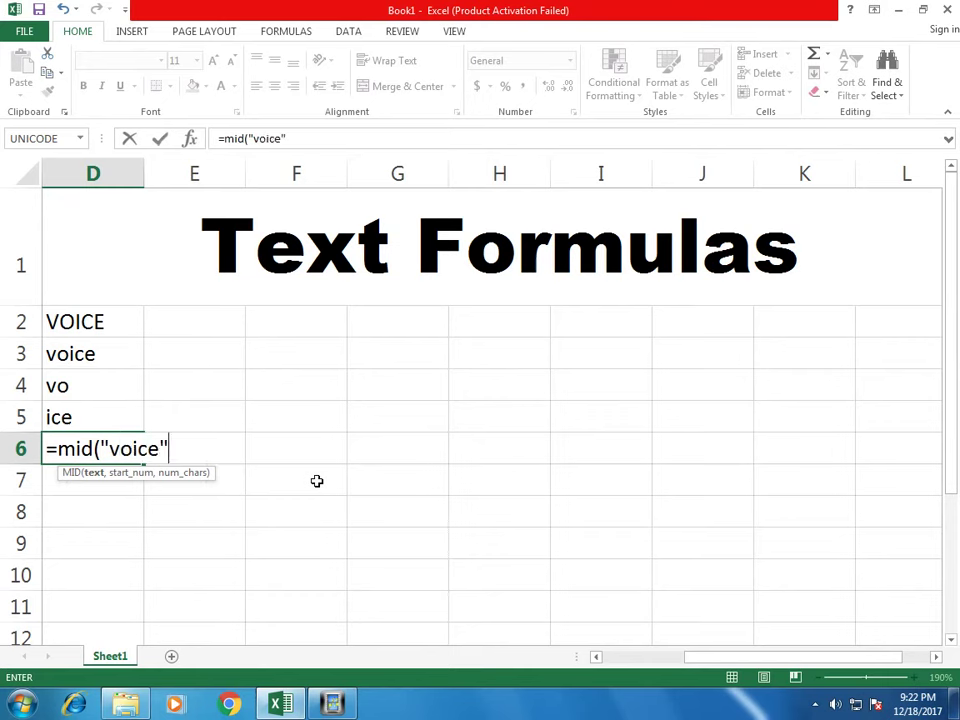
{"action": "type", "text": ","}
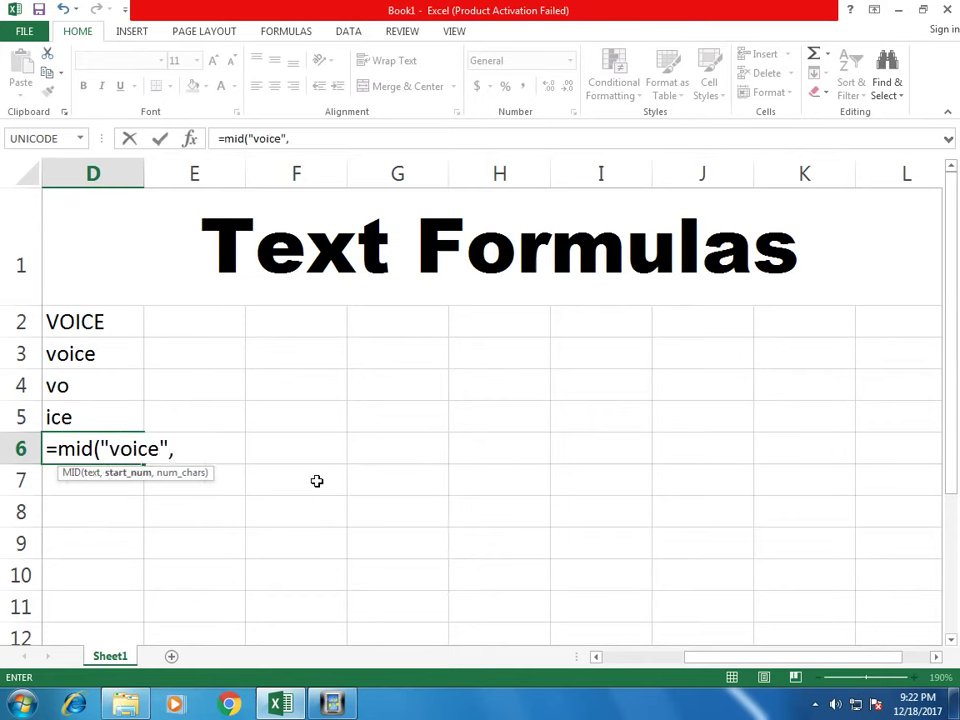
{"action": "type", "text": "2,"}
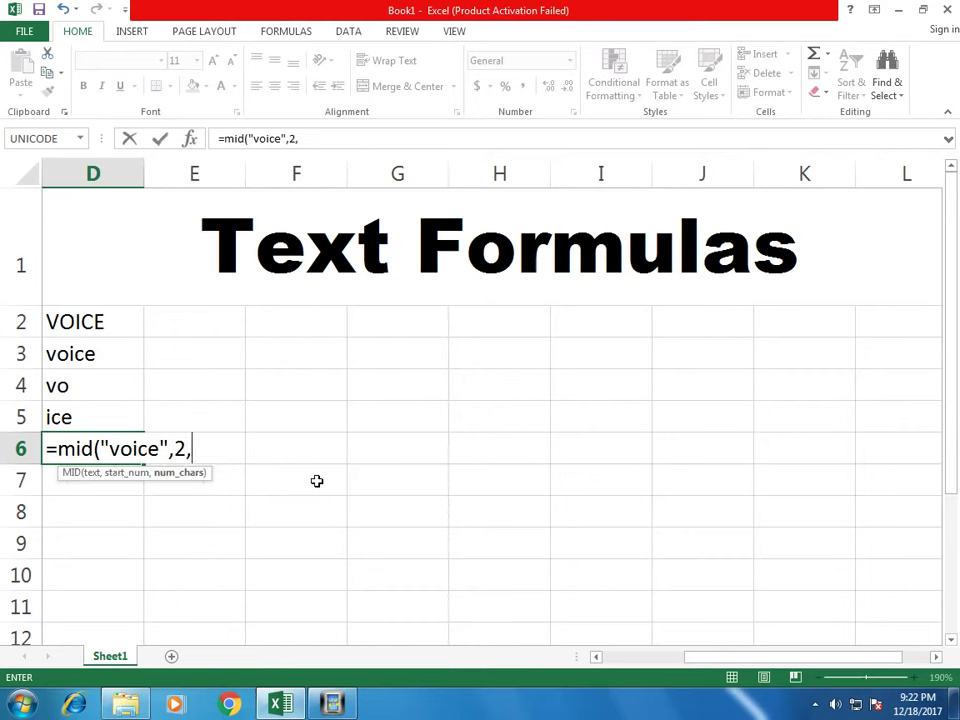
{"action": "type", "text": "3"}
{"action": "type", "text": ")"}
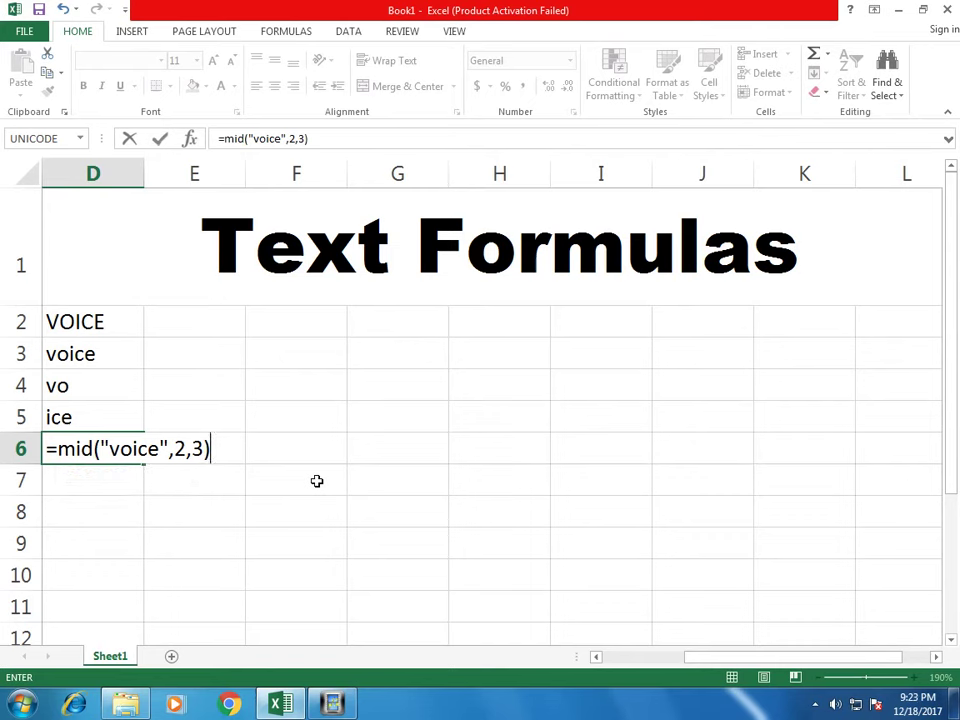
{"action": "key", "text": "Return"}
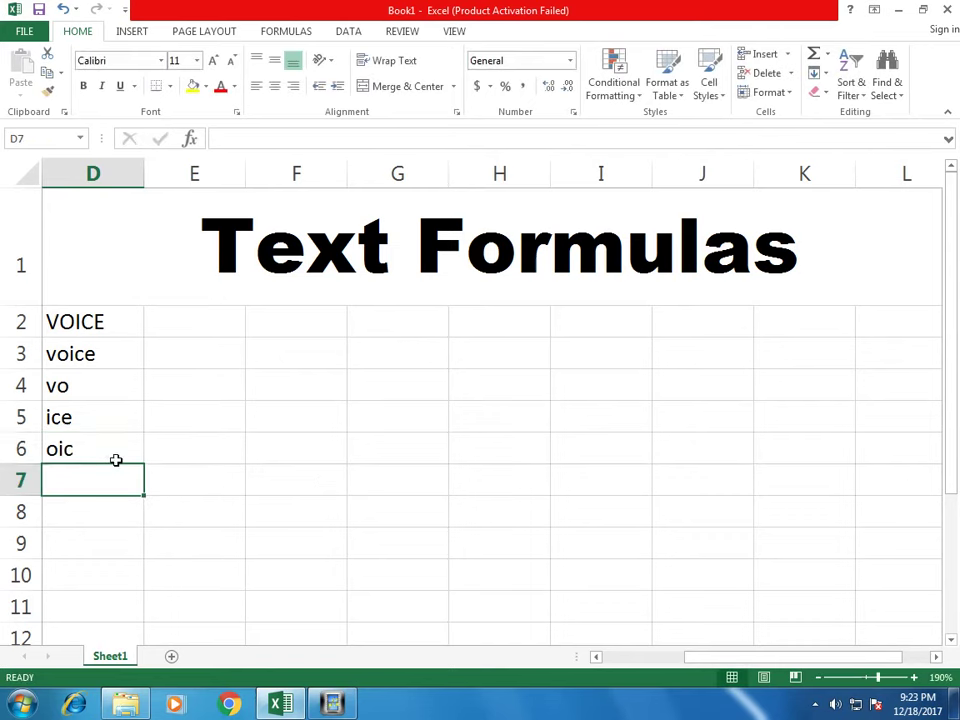
{"action": "left_click", "coordinate": [116, 454]}
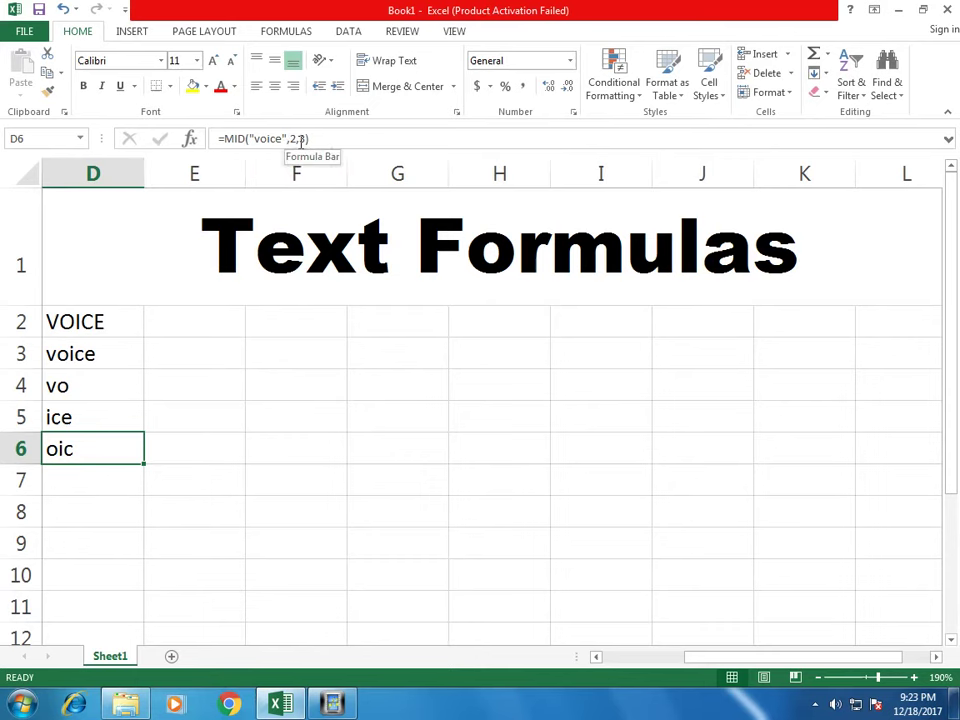
{"action": "left_click", "coordinate": [72, 493]}
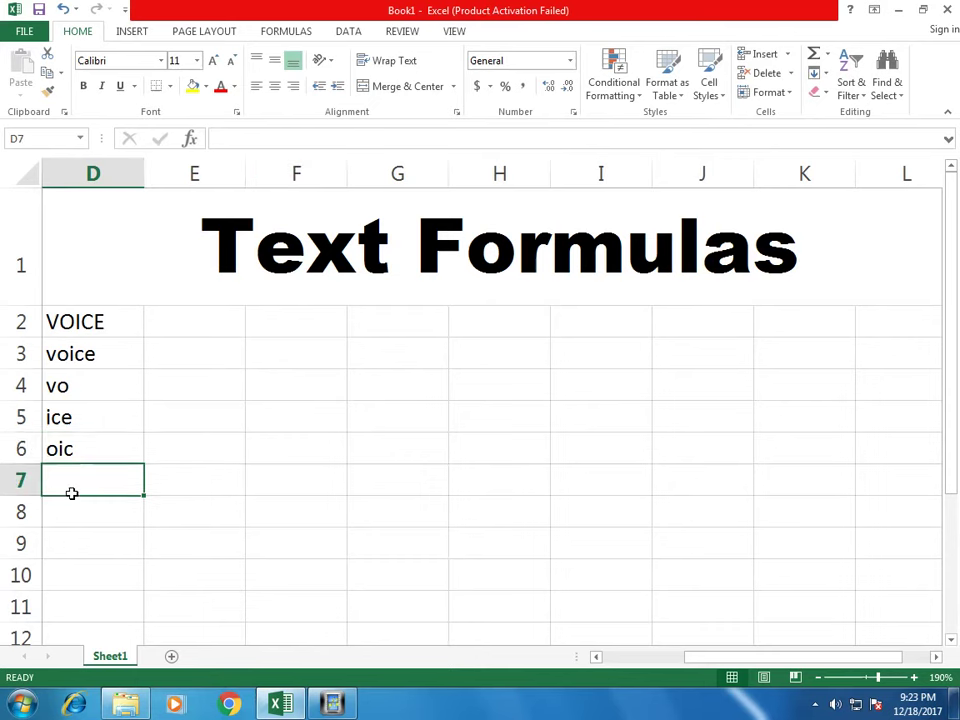
Step: Enter =CHAR(199) in D7 to show Ç, then check the formula
{"action": "type", "text": "="}
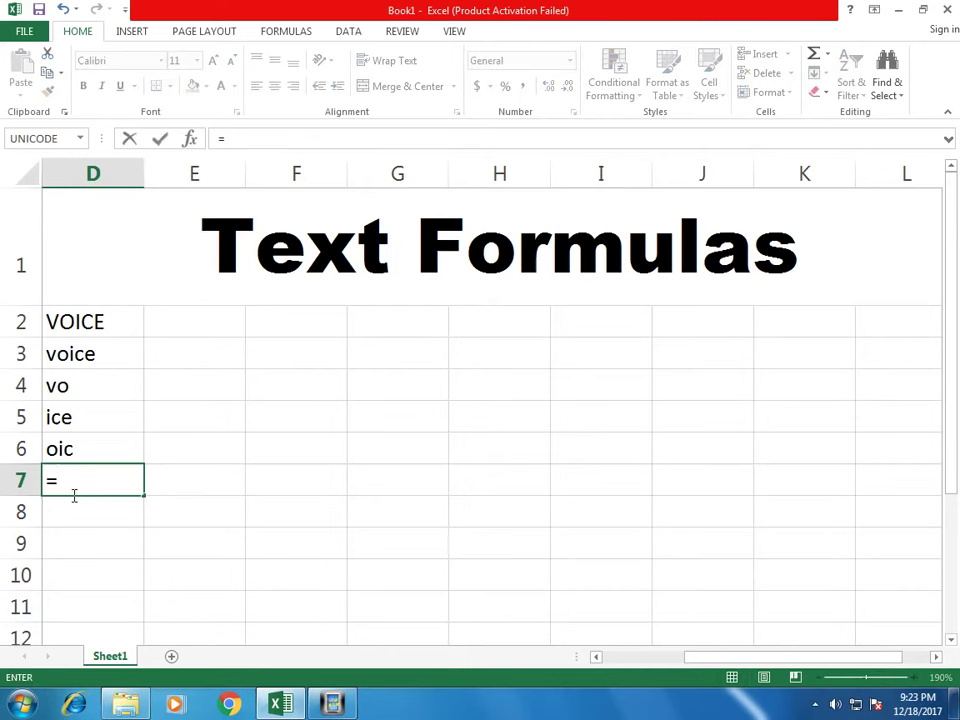
{"action": "type", "text": "char"}
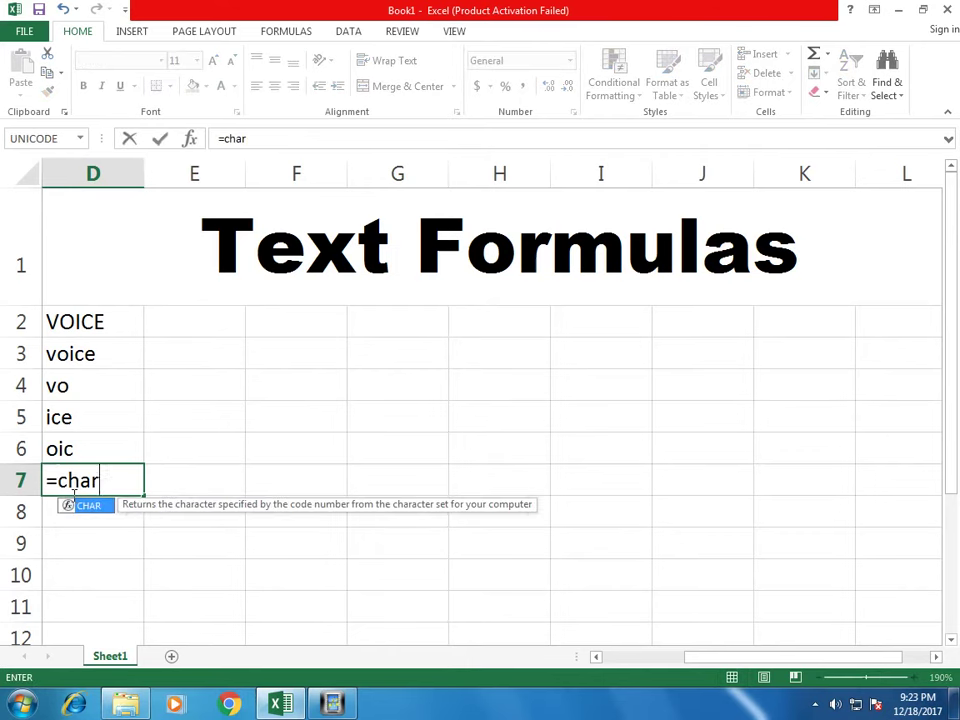
{"action": "type", "text": "("}
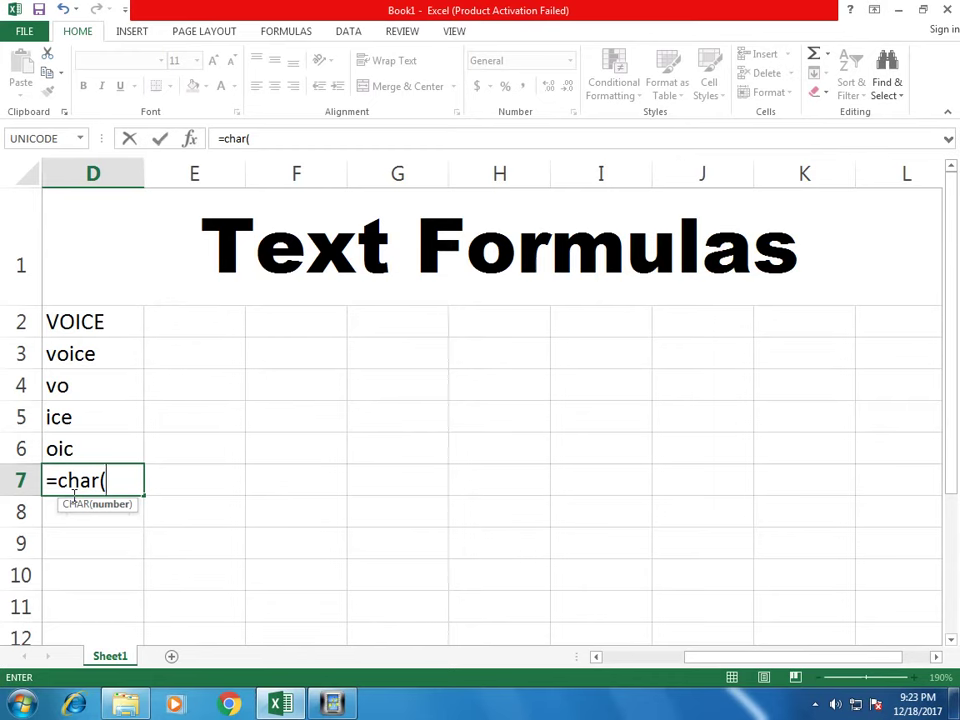
{"action": "type", "text": "1"}
{"action": "type", "text": "99)"}
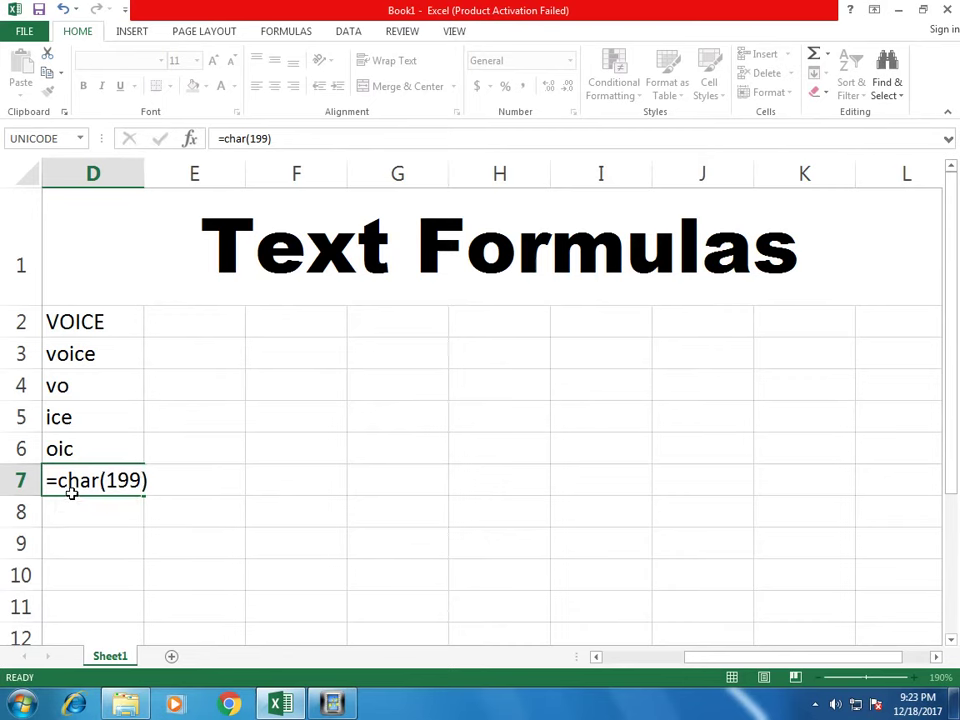
{"action": "key", "text": "Return"}
{"action": "left_click", "coordinate": [72, 493]}
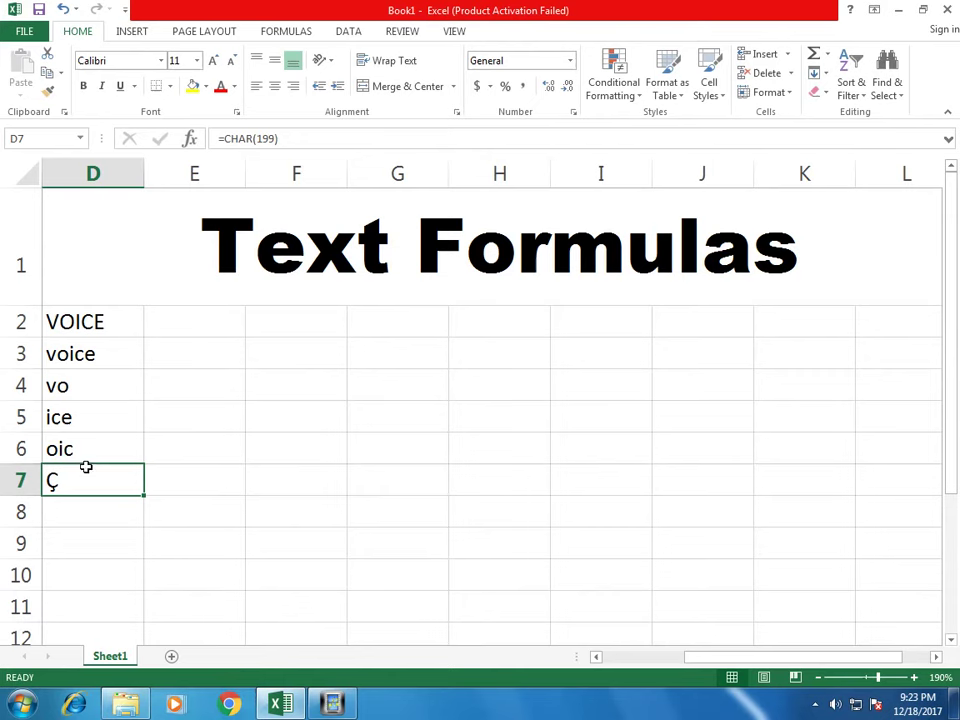
Step: Enter =LEN("voice") in D8 to show 5, then check the formula
{"action": "left_click", "coordinate": [71, 513]}
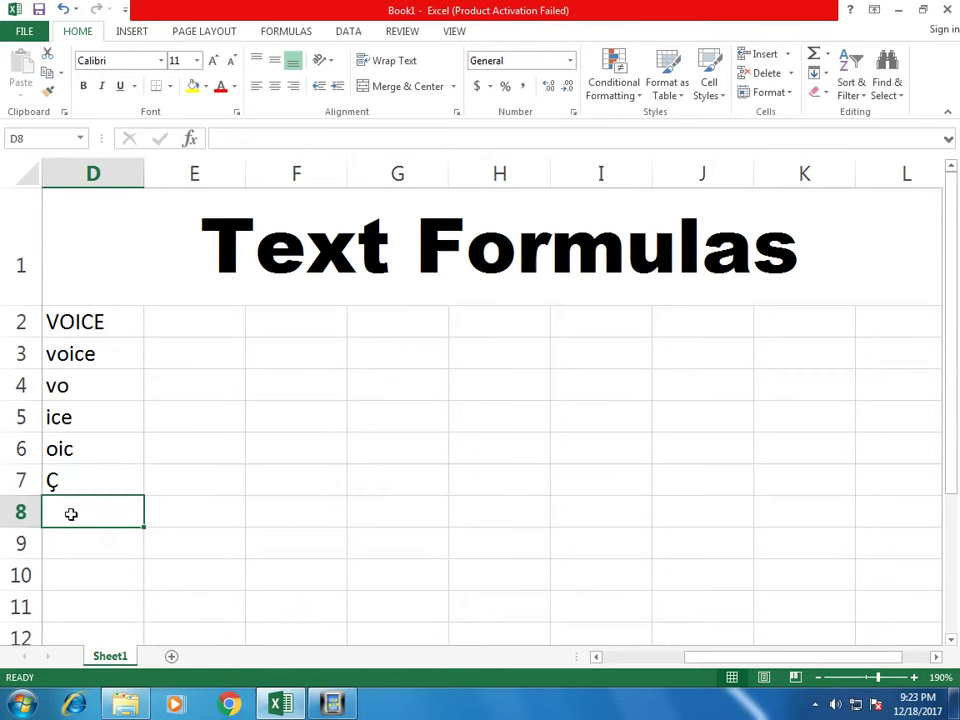
{"action": "type", "text": "="}
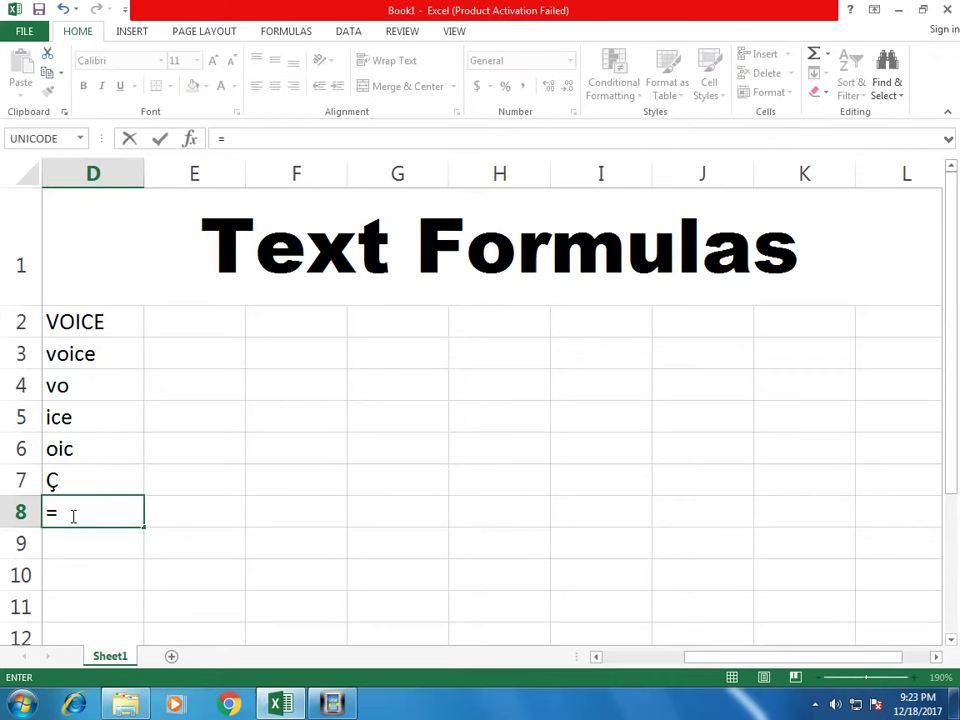
{"action": "type", "text": "len"}
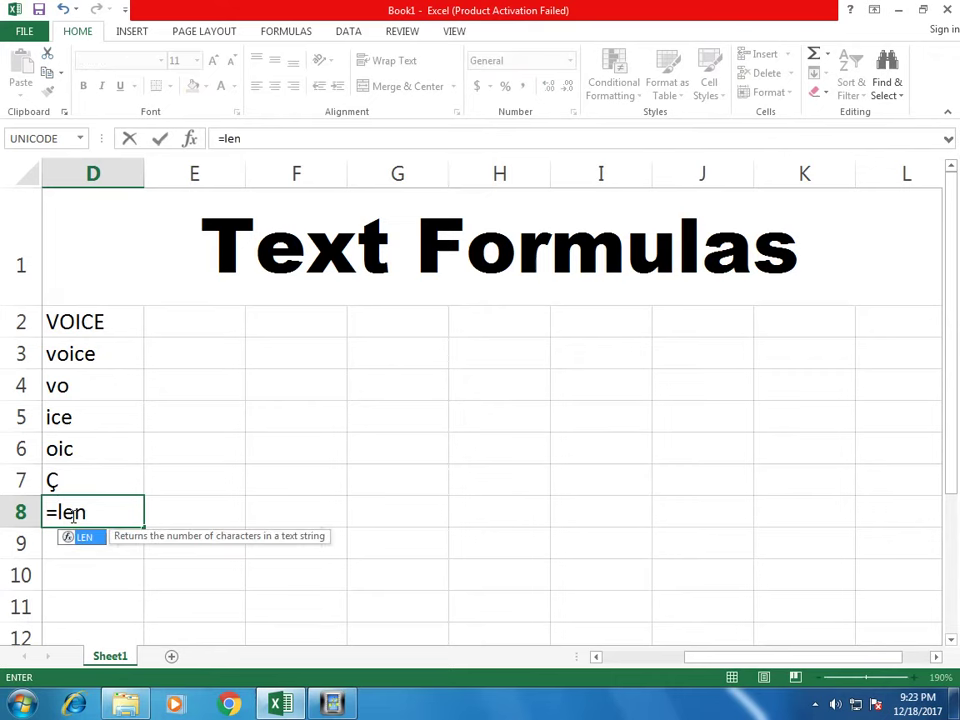
{"action": "type", "text": "(\"voice"}
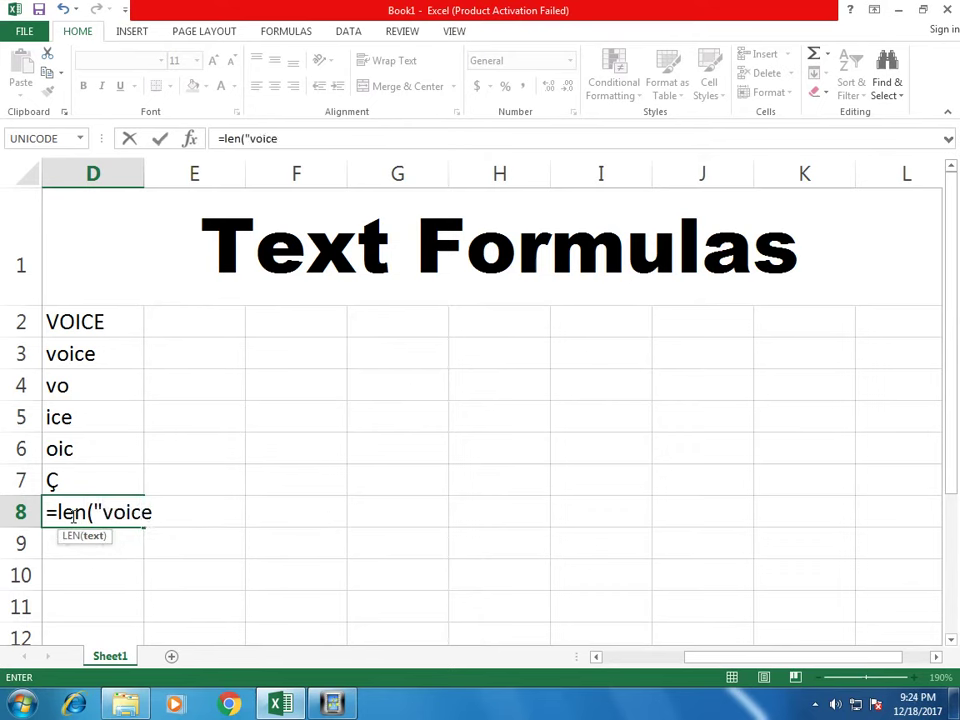
{"action": "type", "text": "\""}
{"action": "type", "text": ")"}
{"action": "key", "text": "Return"}
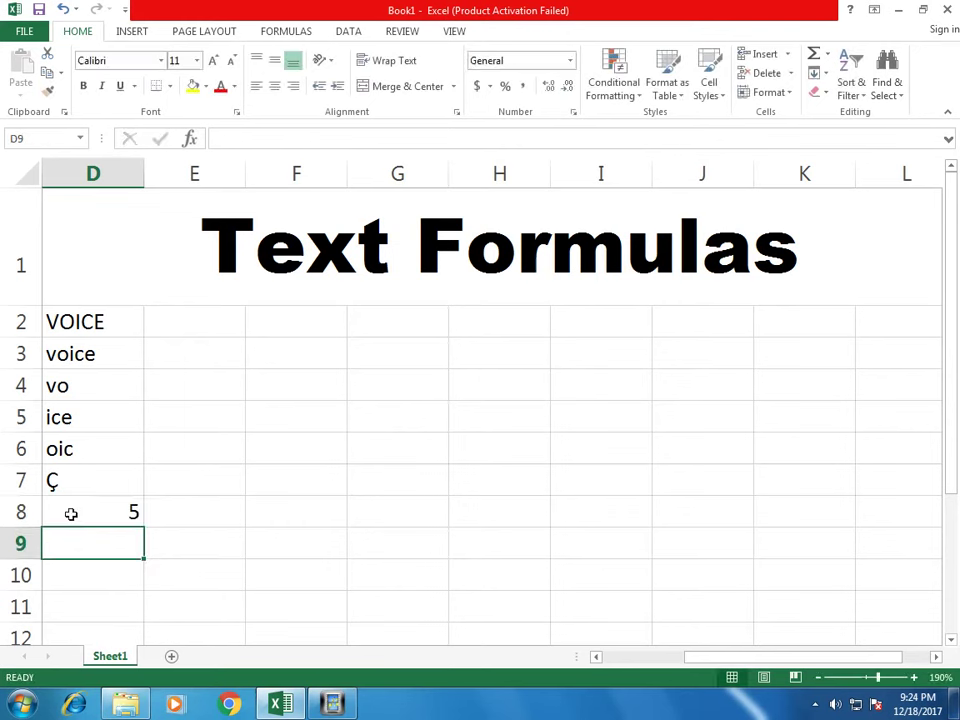
{"action": "left_click", "coordinate": [71, 514]}
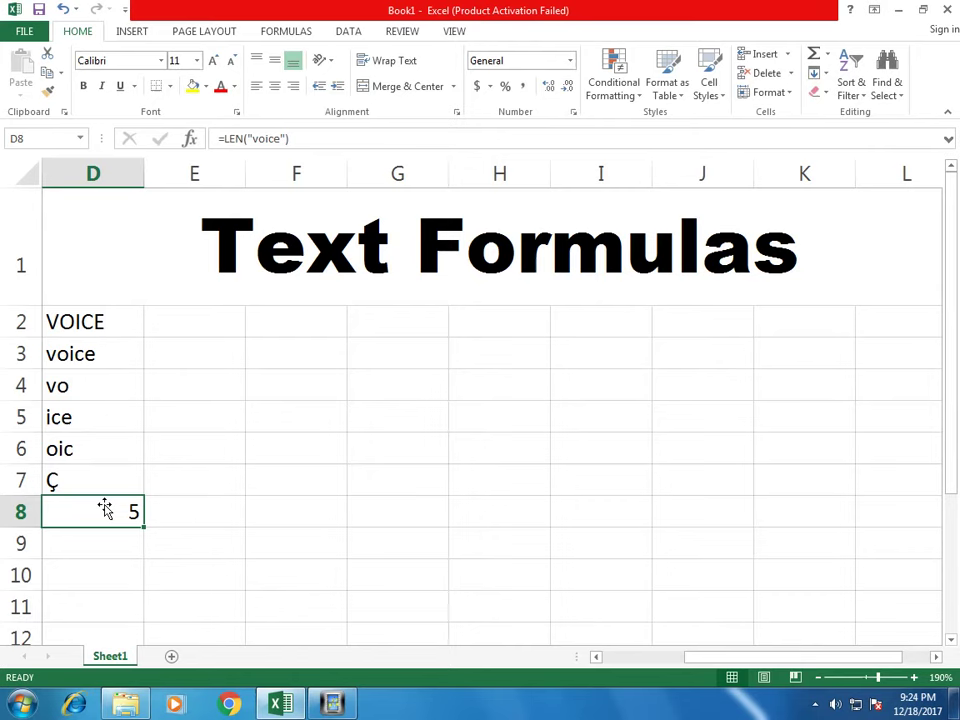
{"action": "key", "text": "Return"}
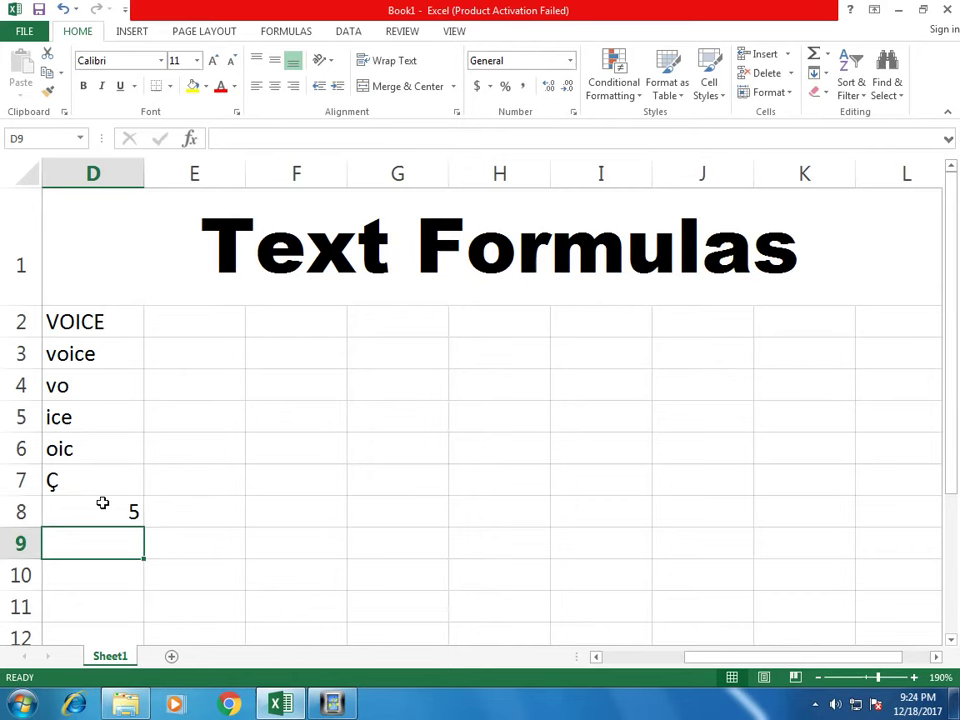
Step: Enter =CONCATENATE("Voice","Multan") in D9, correcting the misspelled function name
{"action": "type", "text": "="}
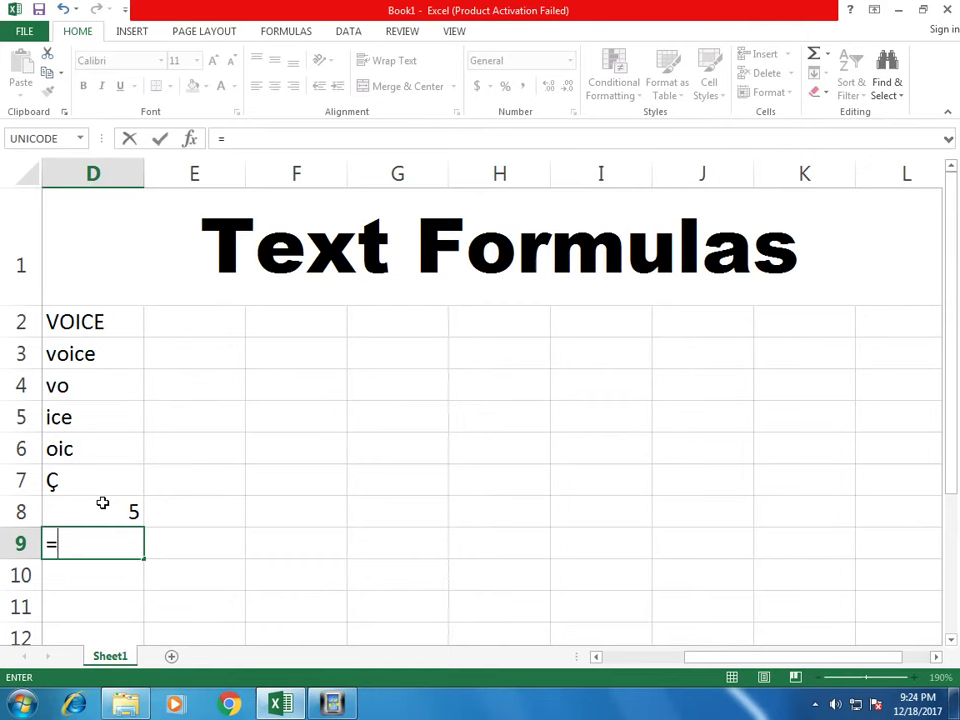
{"action": "type", "text": "c"}
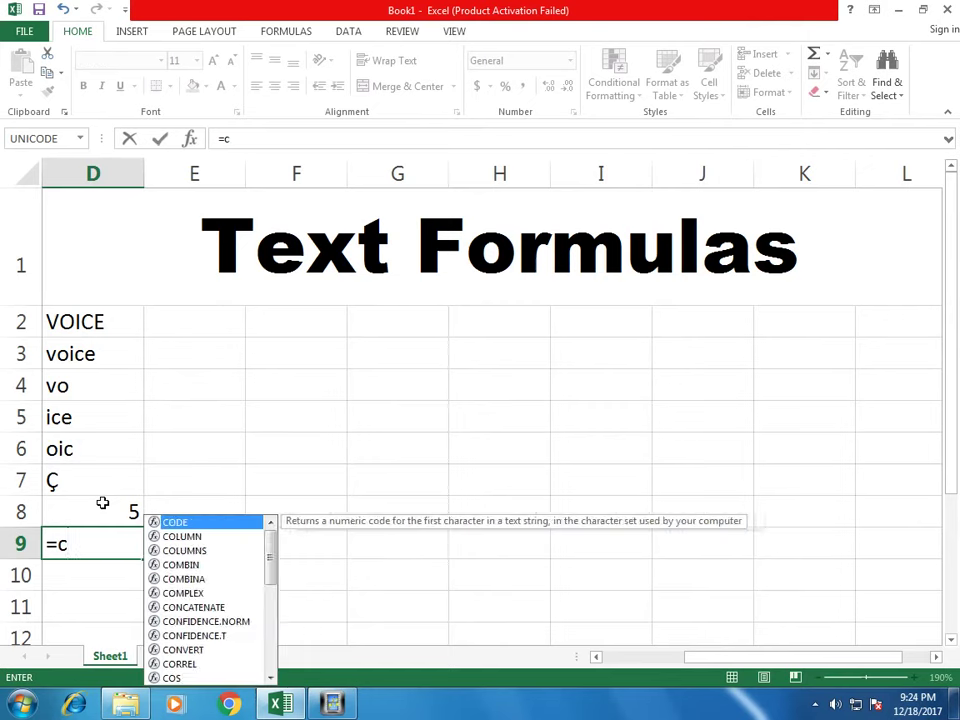
{"action": "type", "text": "oncatrnate"}
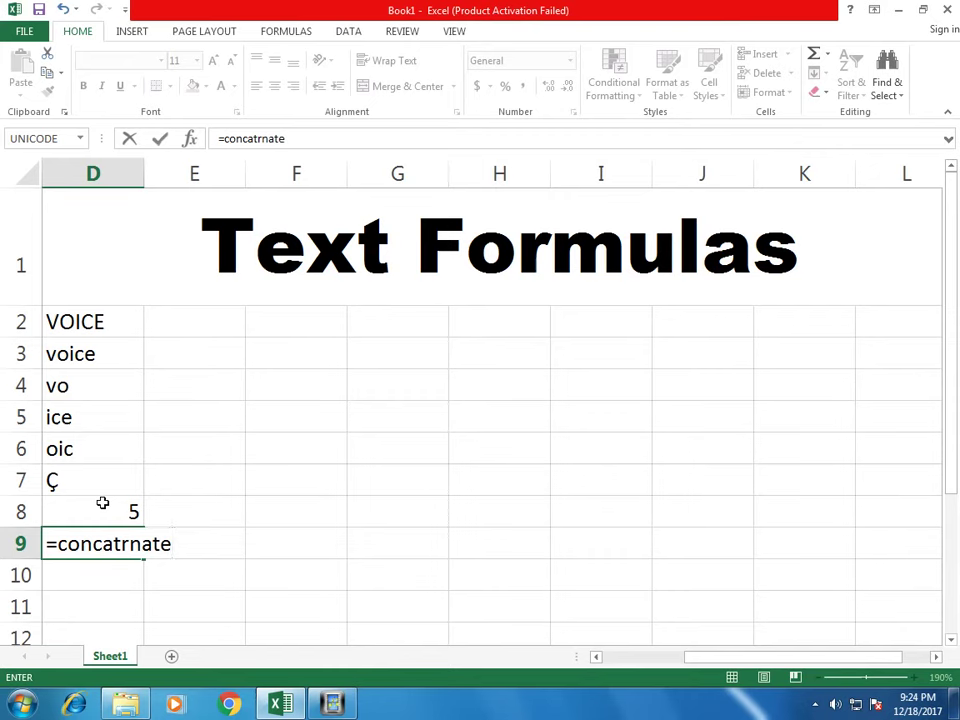
{"action": "type", "text": "("}
{"action": "key", "text": "BackSpace"}
{"action": "key", "text": "BackSpace"}
{"action": "key", "text": "BackSpace"}
{"action": "key", "text": "BackSpace"}
{"action": "key", "text": "BackSpace"}
{"action": "type", "text": "tenate"}
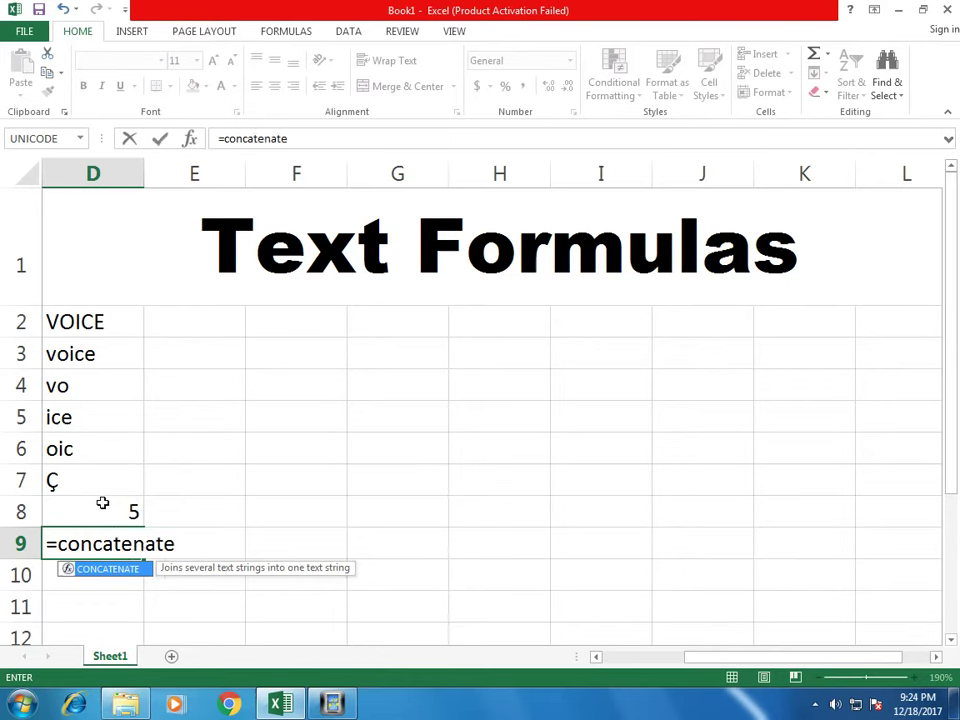
{"action": "type", "text": "(\"Voice\",\""}
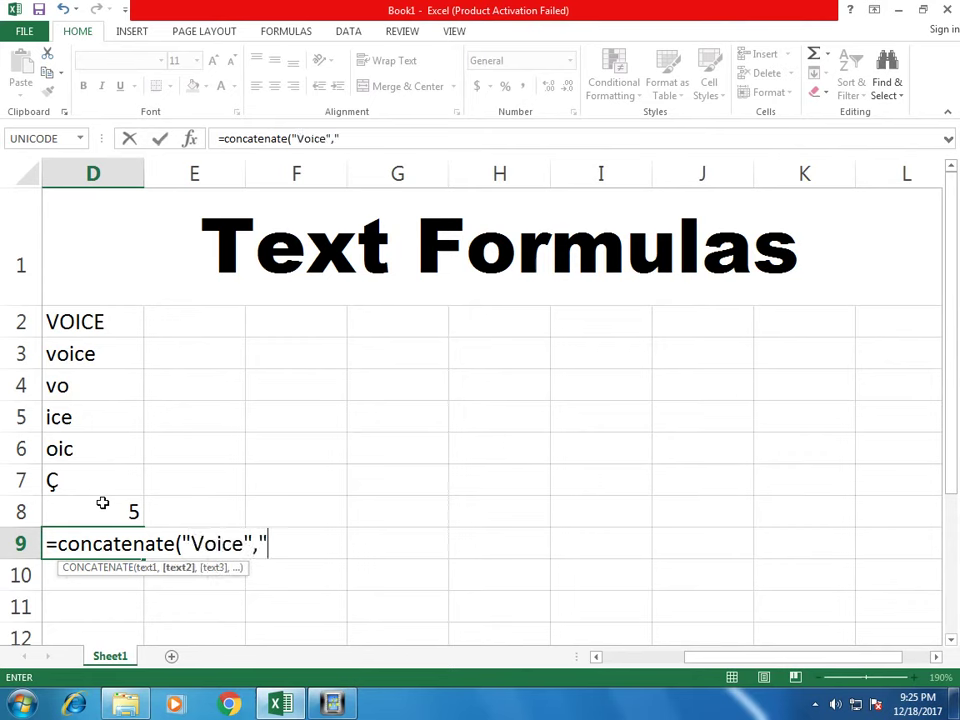
{"action": "type", "text": "Multan\""}
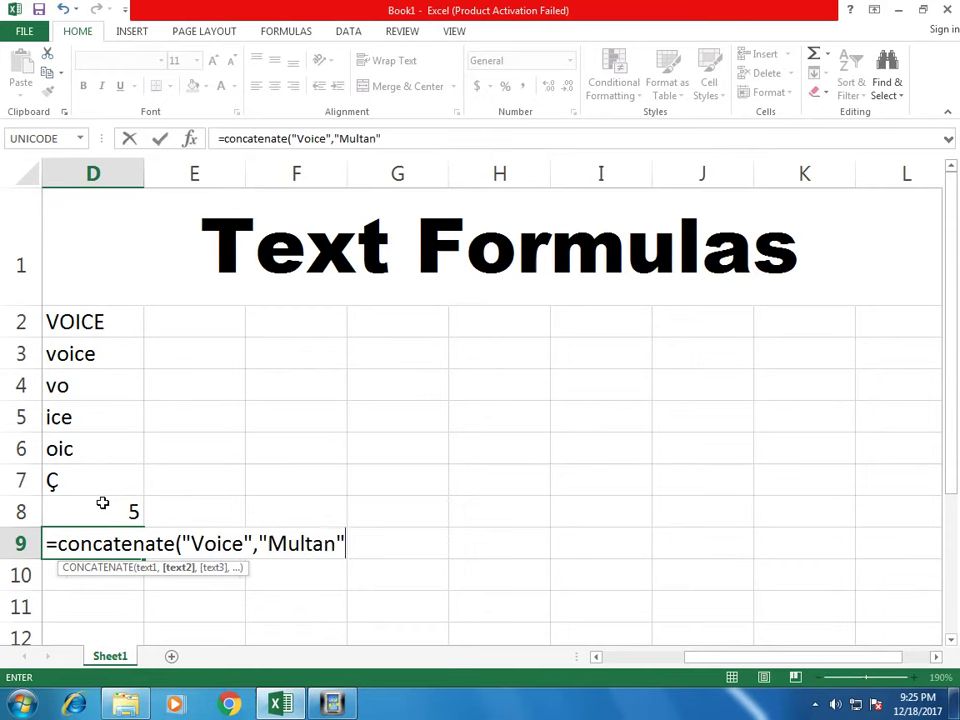
{"action": "type", "text": ")"}
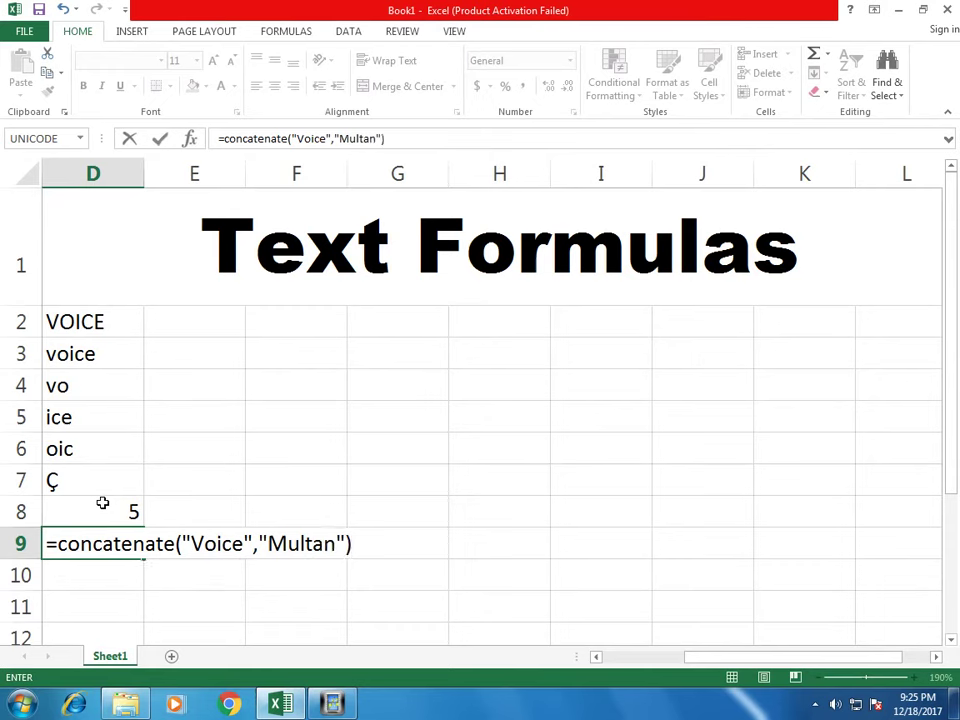
{"action": "key", "text": "Return"}
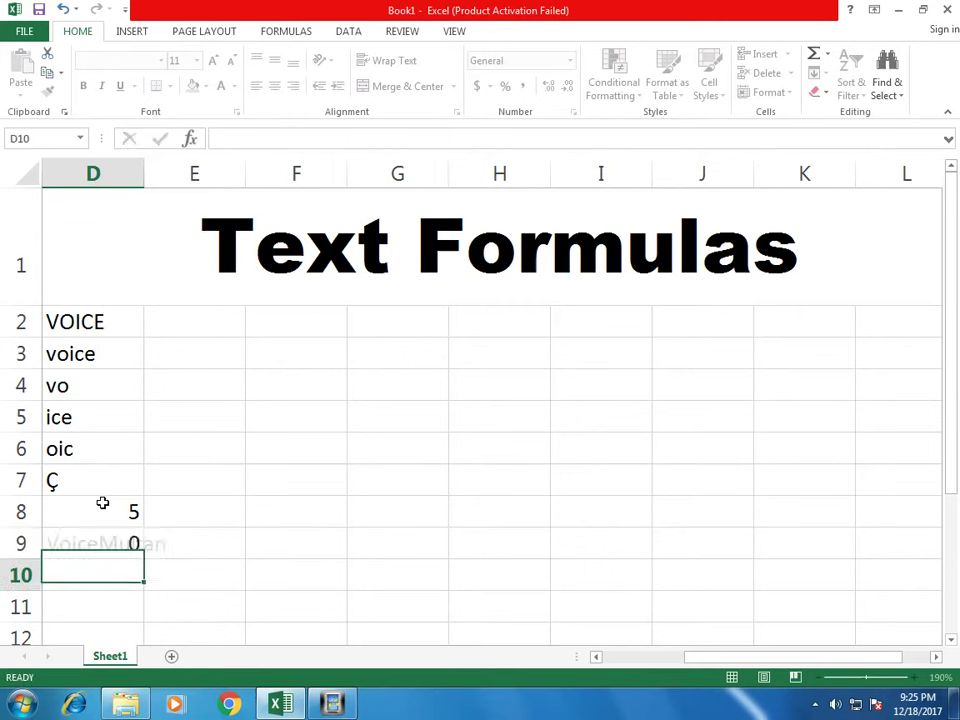
{"action": "key", "text": "Up"}
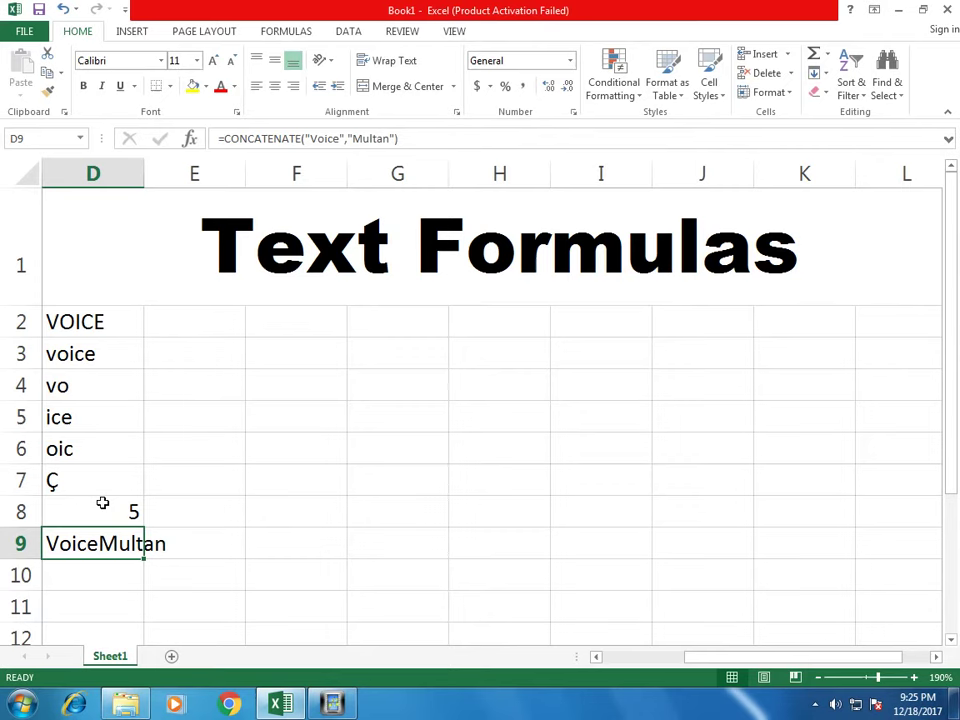
Step: Enter =REPT("*",5) in D10 to show *****, then check the formula
{"action": "key", "text": "Down"}
{"action": "type", "text": "="}
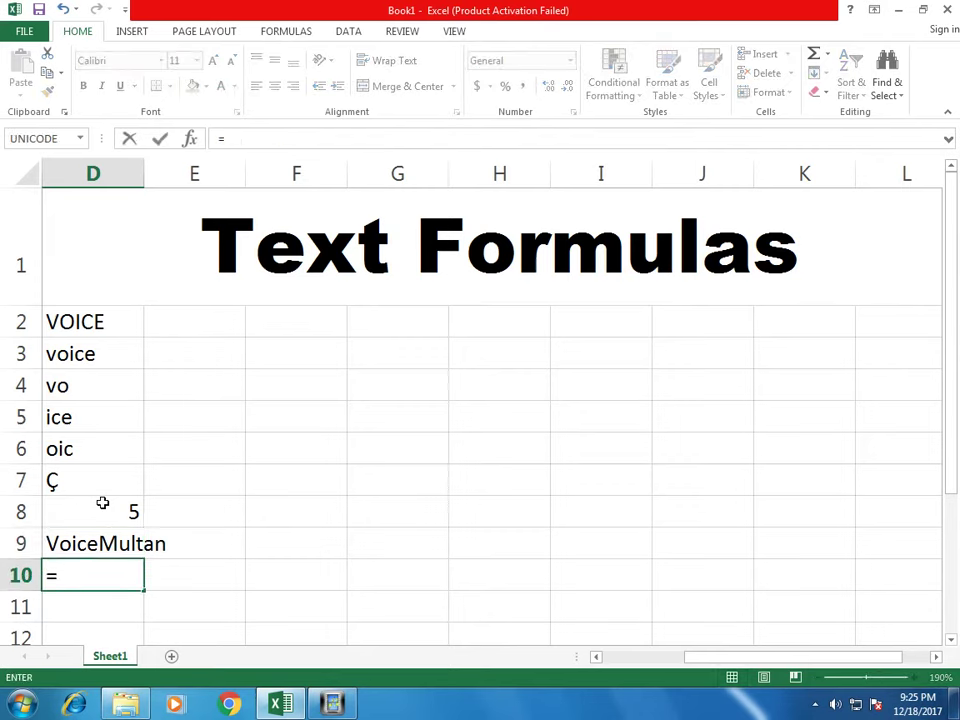
{"action": "type", "text": "rept"}
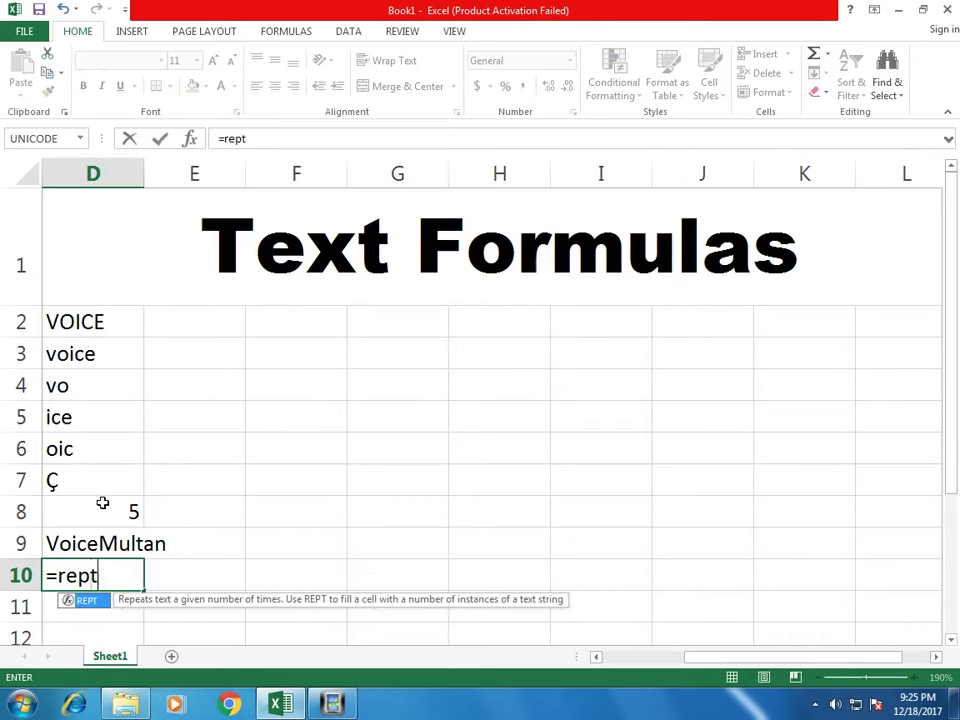
{"action": "type", "text": "(\""}
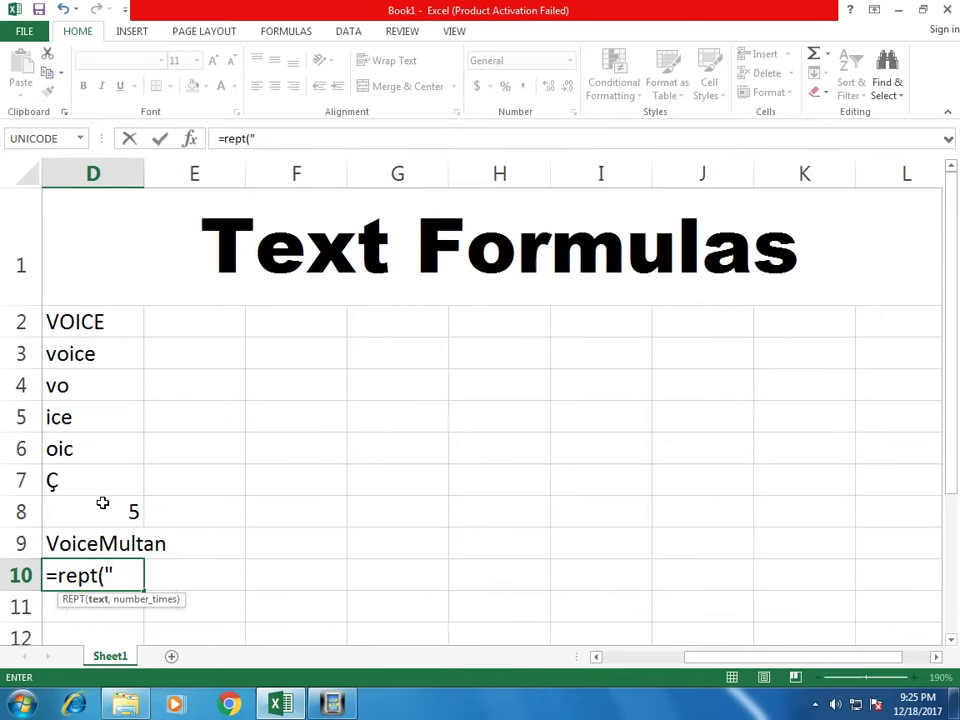
{"action": "type", "text": "*\""}
{"action": "type", "text": ",5"}
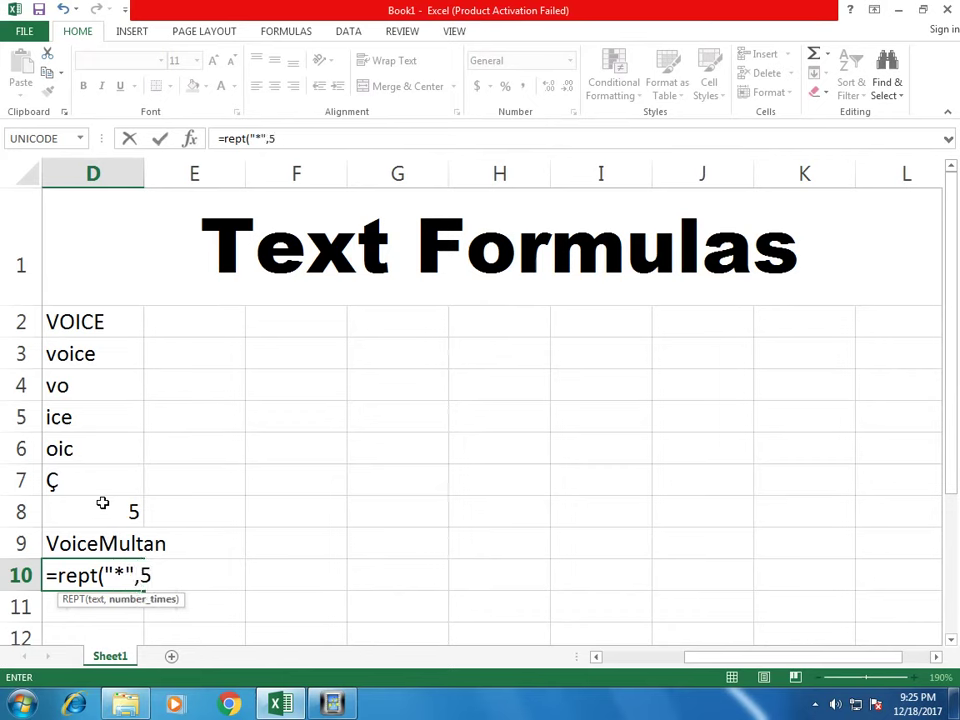
{"action": "type", "text": ")"}
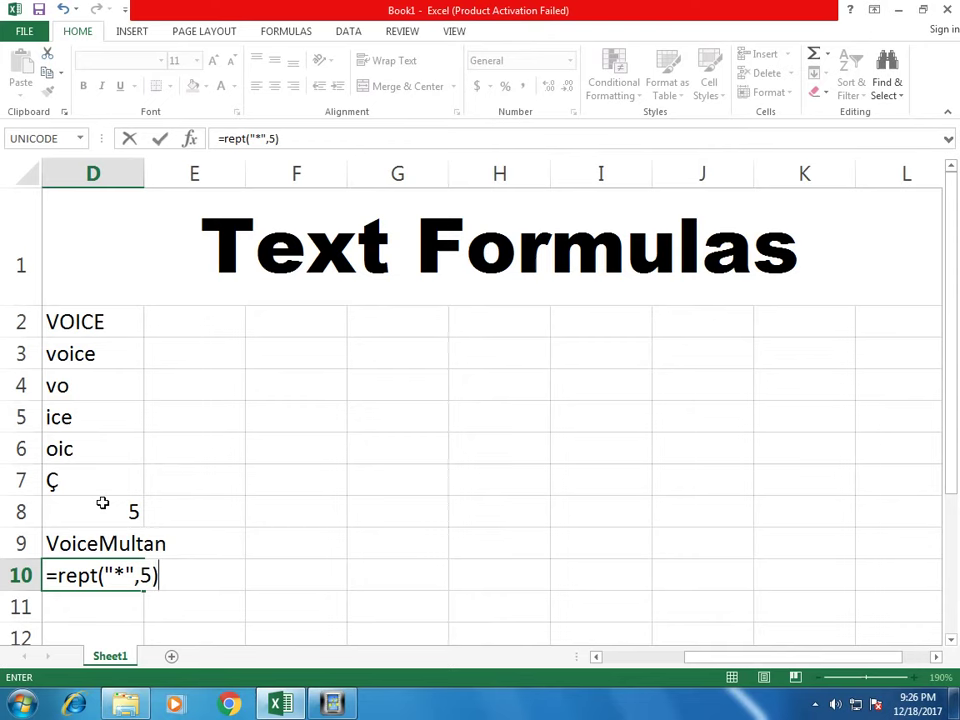
{"action": "key", "text": "Return"}
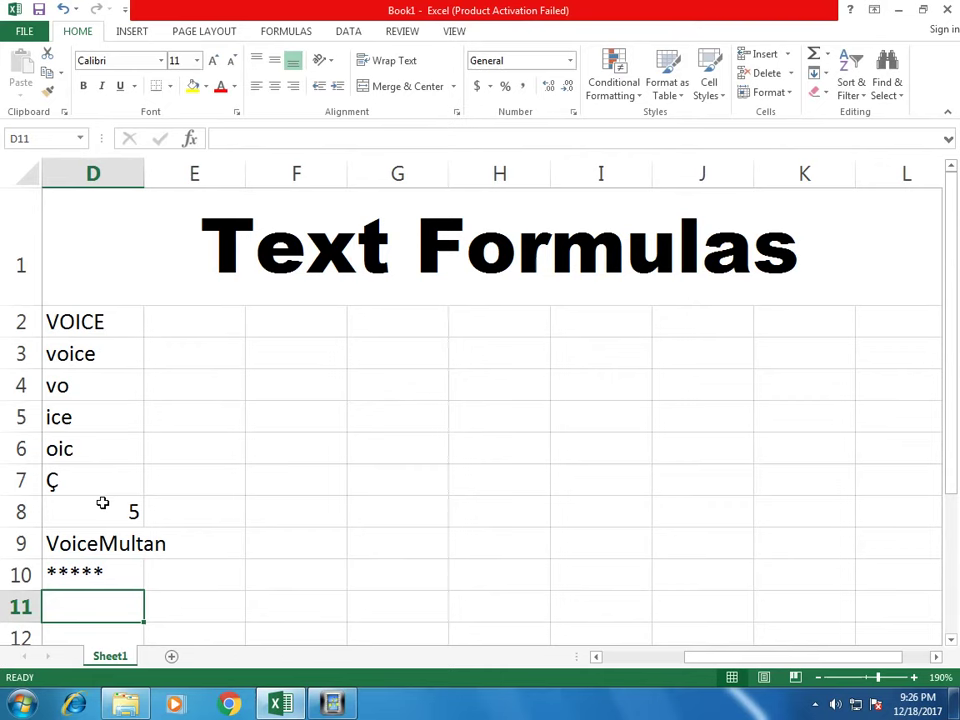
{"action": "key", "text": "Up"}
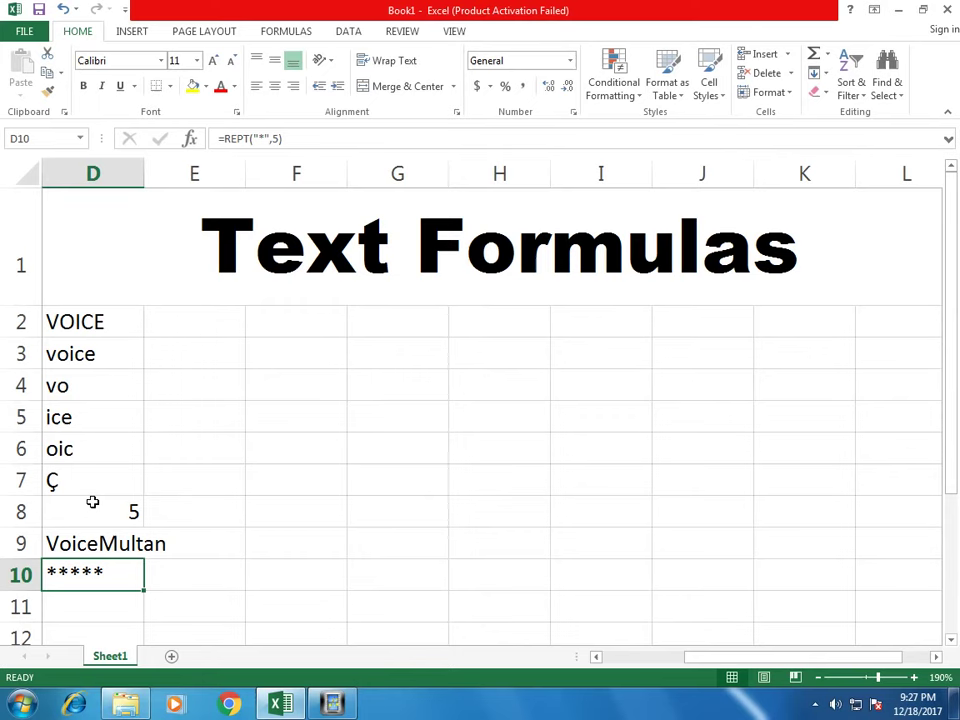
{"action": "left_click", "coordinate": [100, 321]}
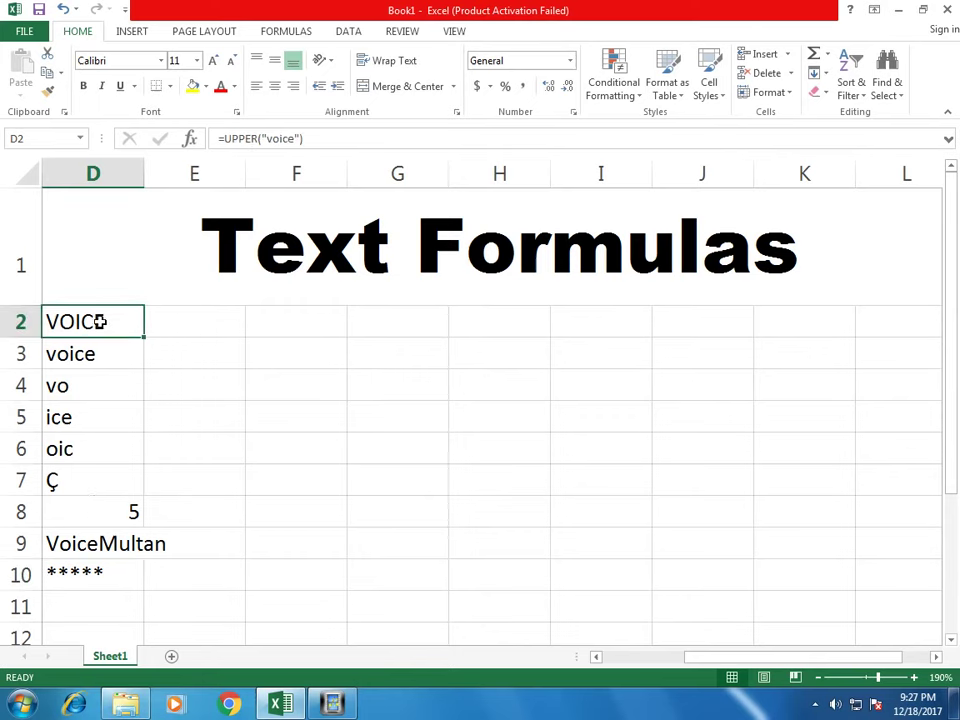
{"action": "left_click", "coordinate": [101, 362]}
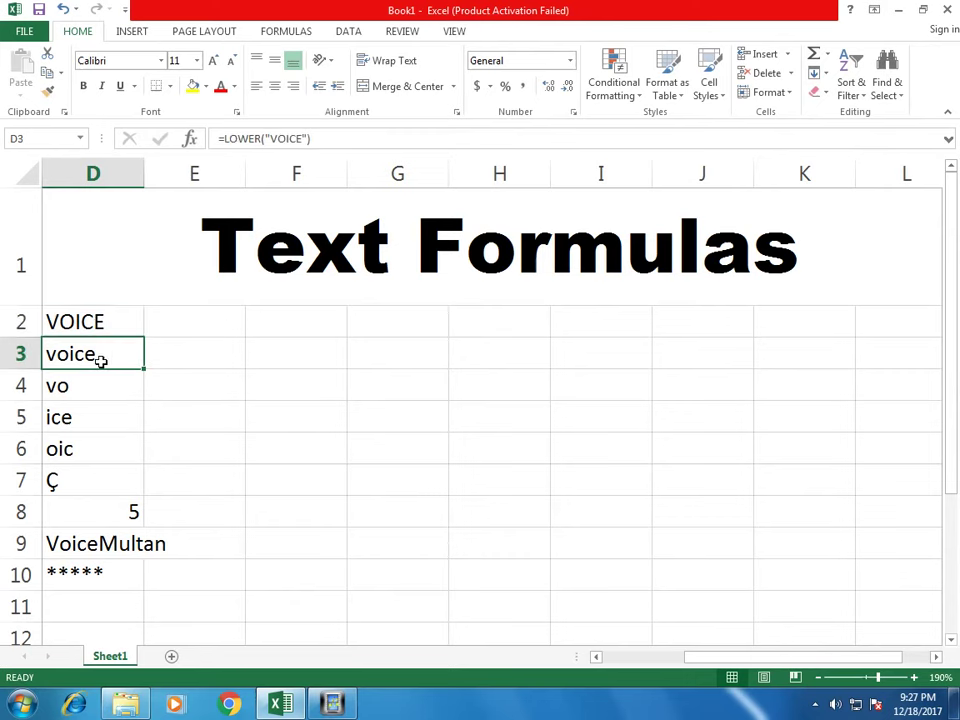
{"action": "left_click", "coordinate": [105, 386]}
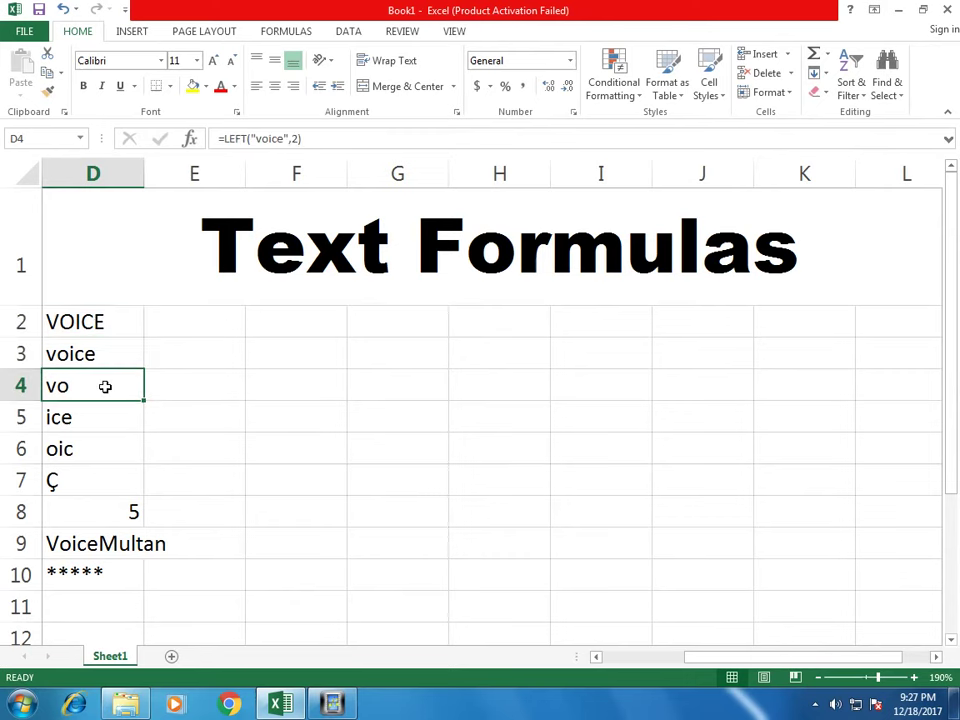
{"action": "left_click", "coordinate": [101, 428]}
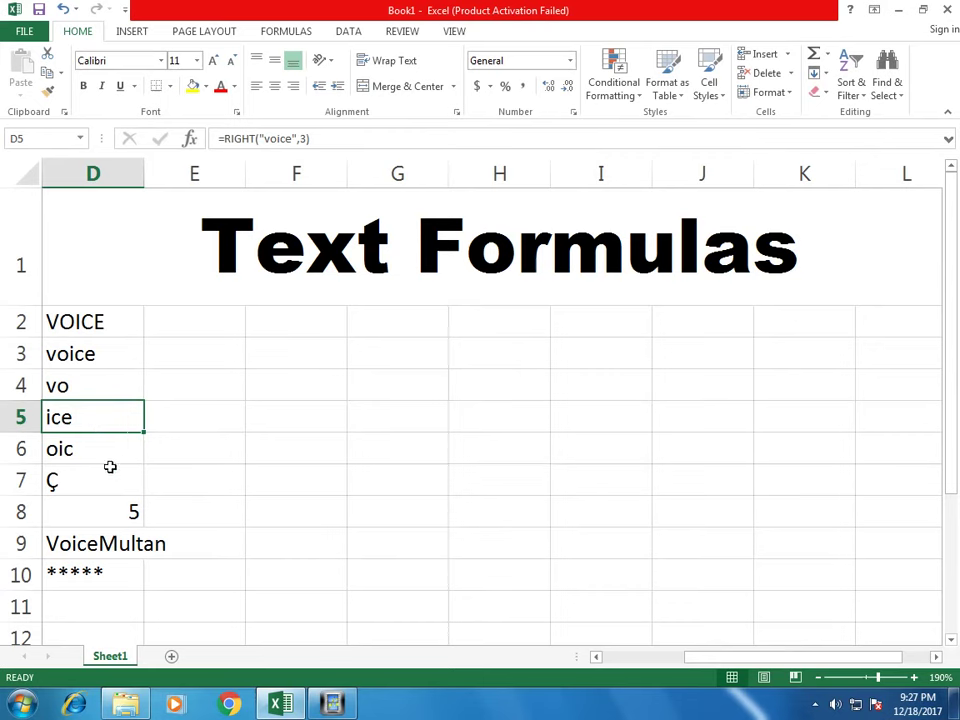
{"action": "left_click", "coordinate": [114, 459]}
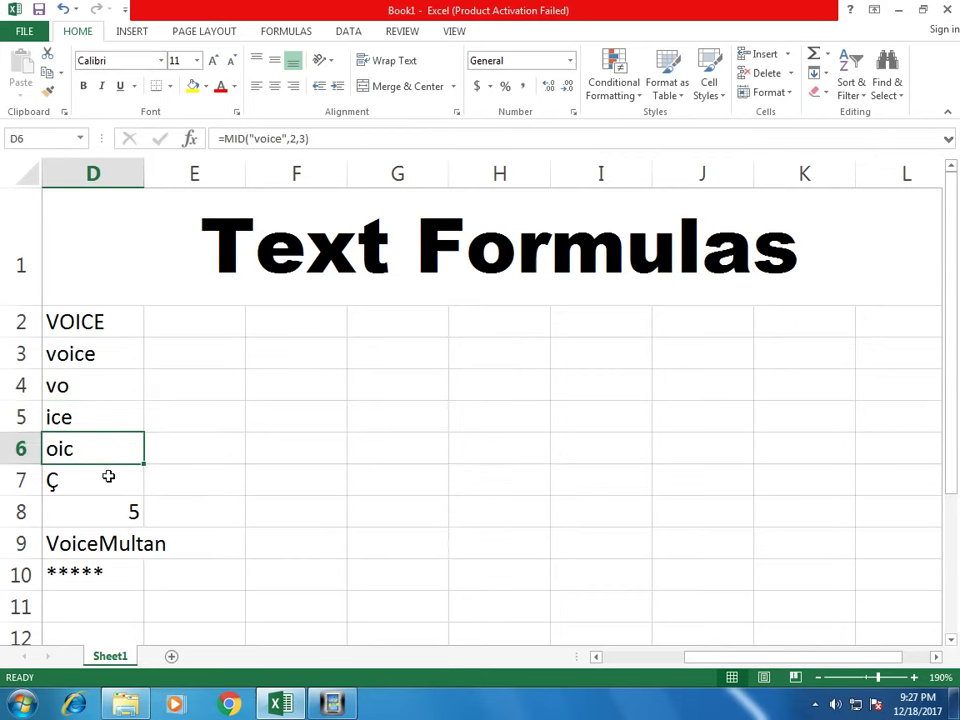
{"action": "left_click", "coordinate": [101, 490]}
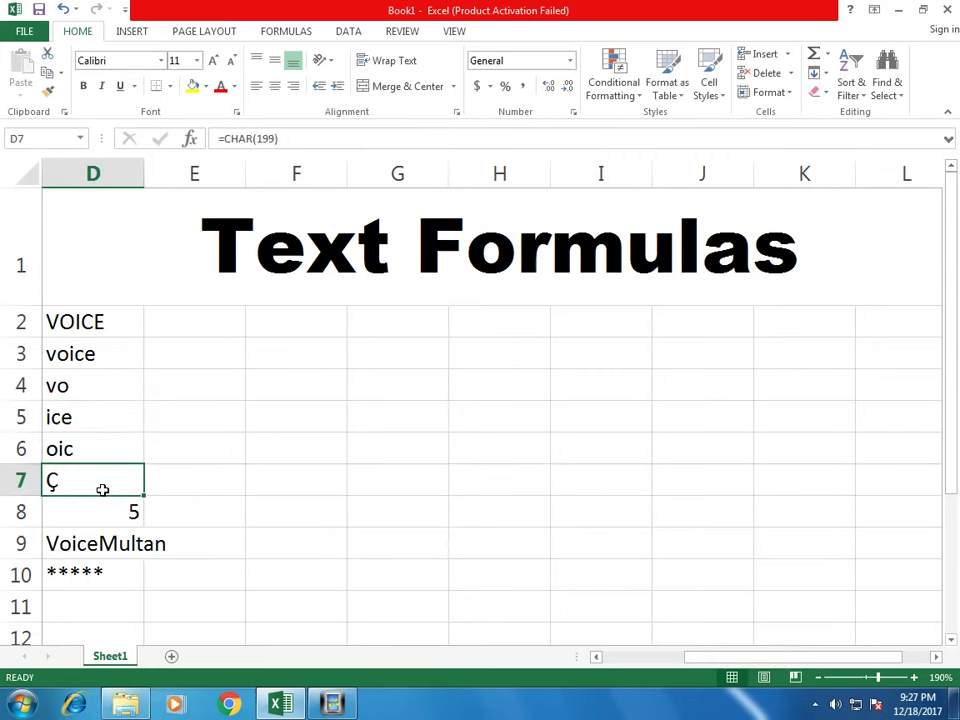
{"action": "left_click", "coordinate": [112, 517]}
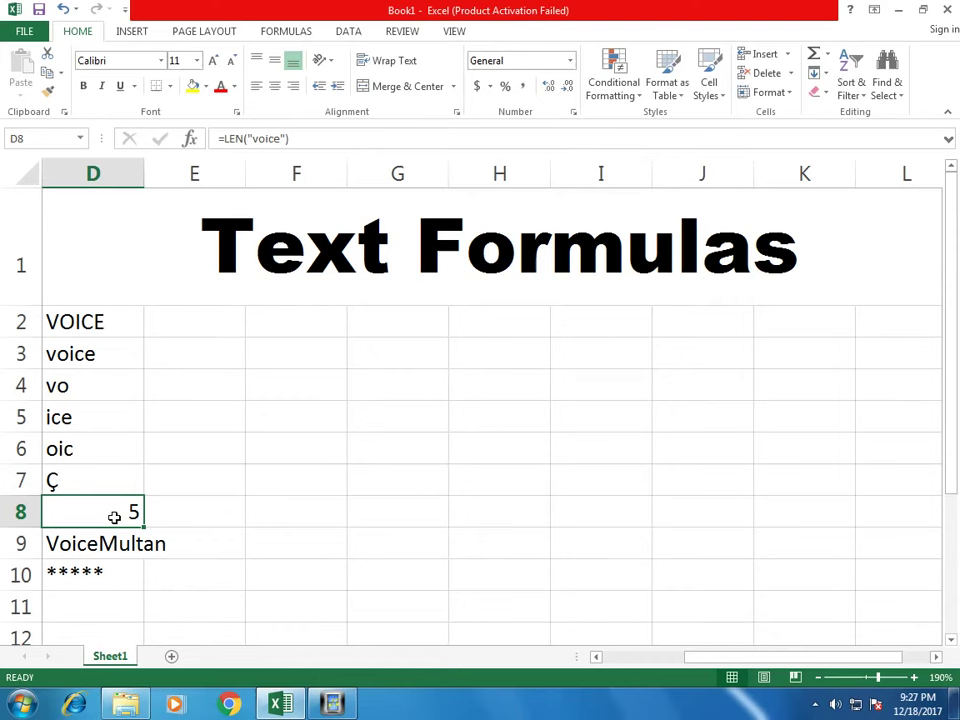
{"action": "left_click", "coordinate": [104, 547]}
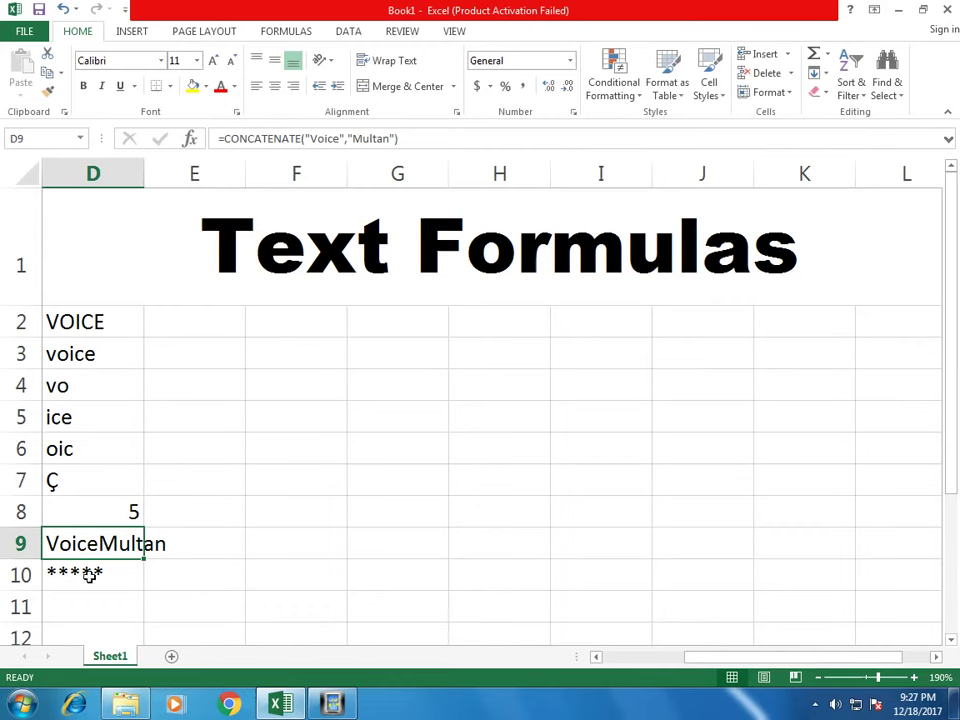
{"action": "left_click", "coordinate": [88, 574]}
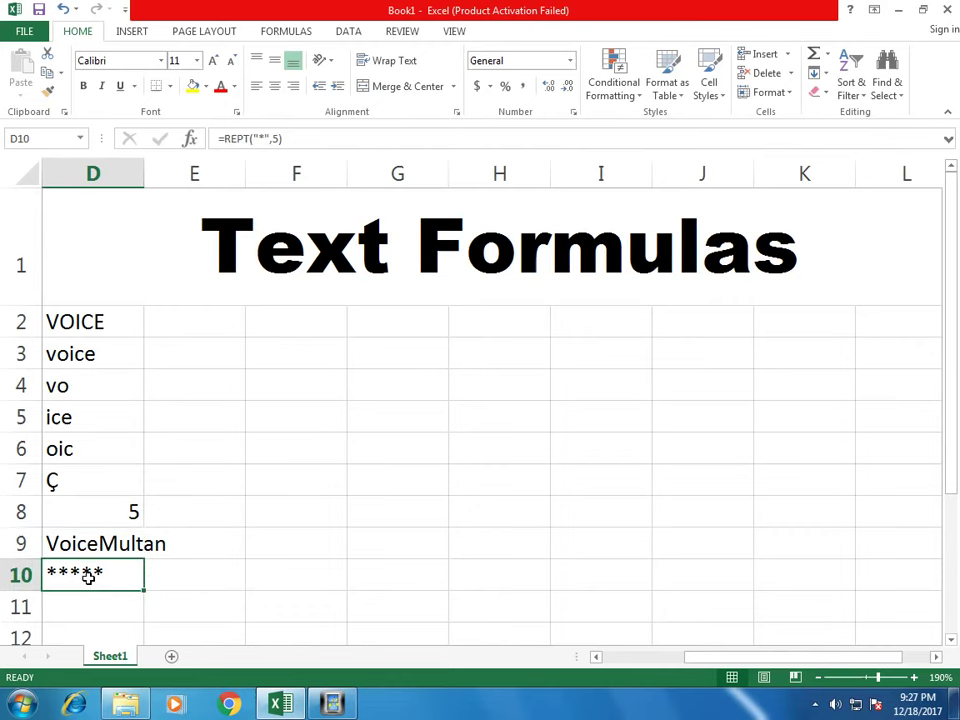